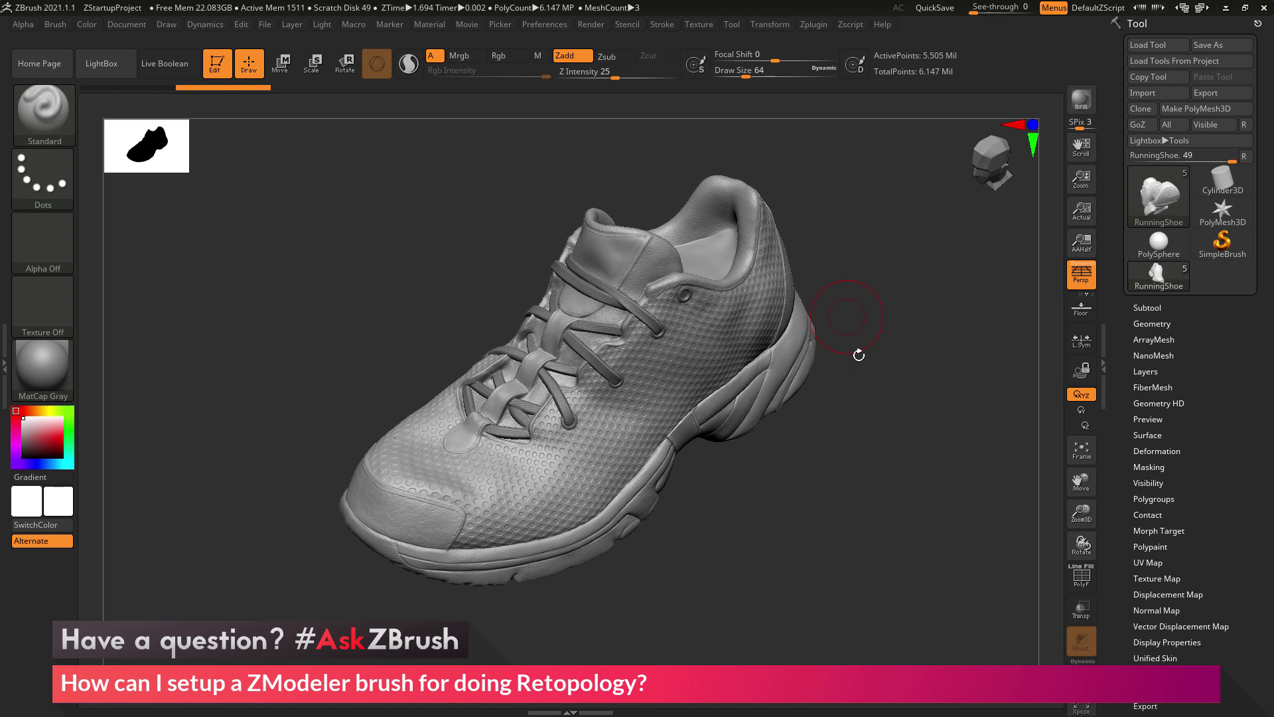
Choose the IMM PrimitivesH insert brush with the Single Poly primitive.
mouse_move(873, 464)
mouse_down()
mouse_move(906, 462)
mouse_move(882, 469)
mouse_move(870, 446)
mouse_move(875, 468)
mouse_up()
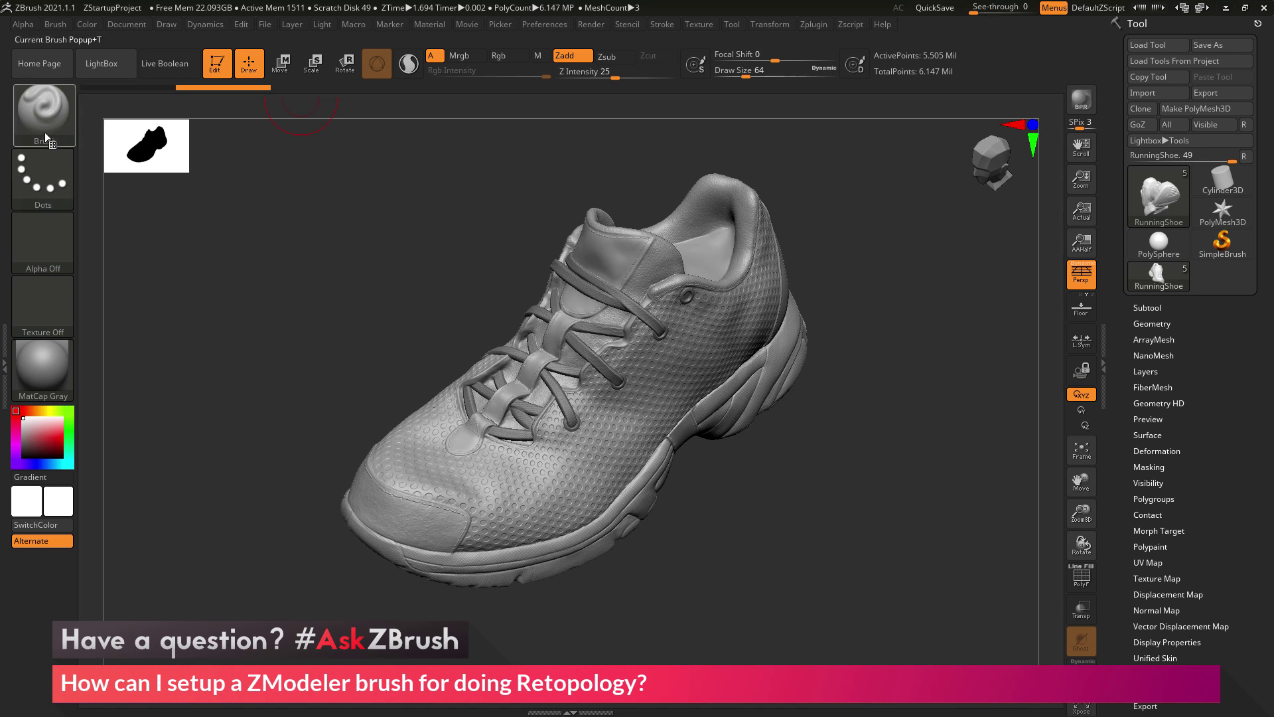
click(55, 109)
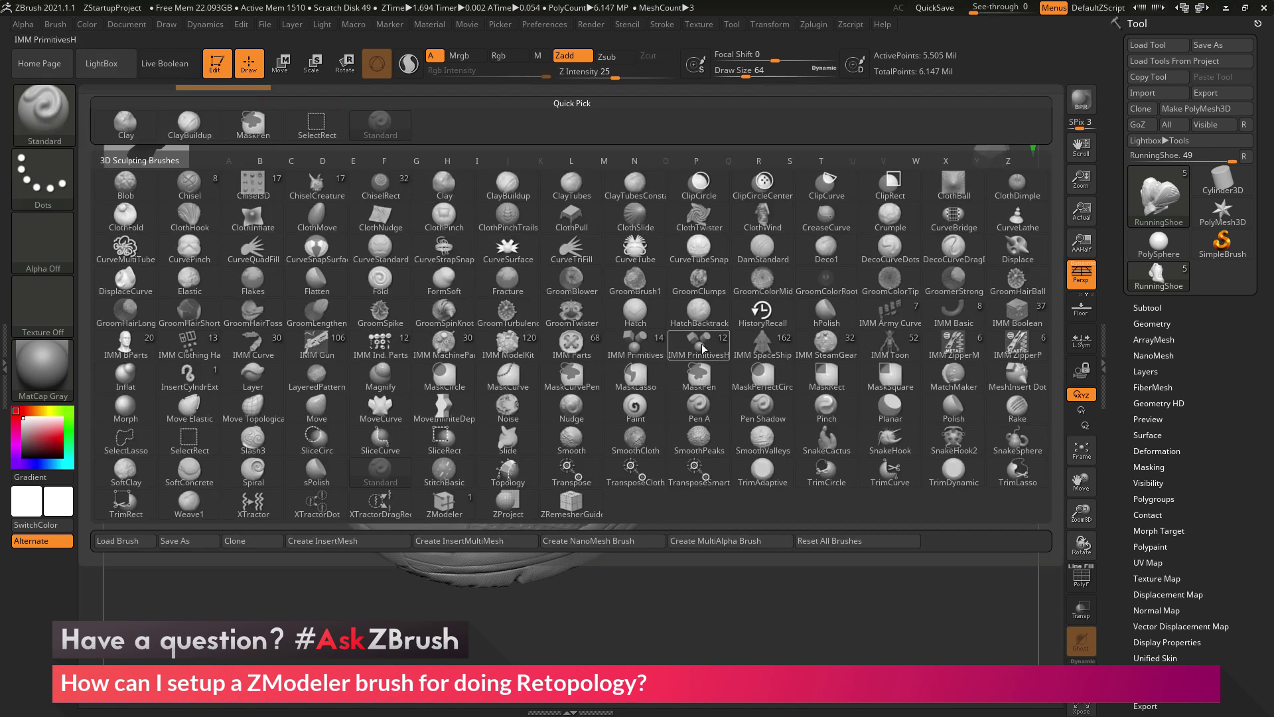
mouse_move(701, 352)
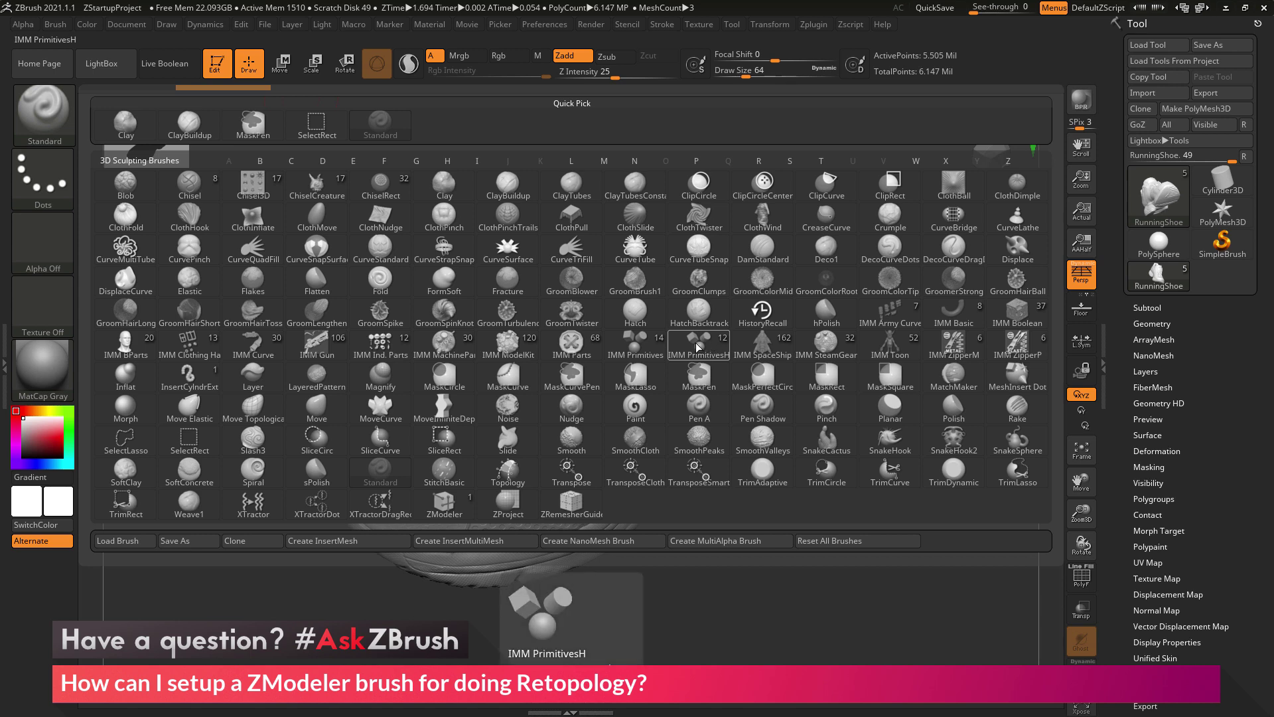
click(698, 345)
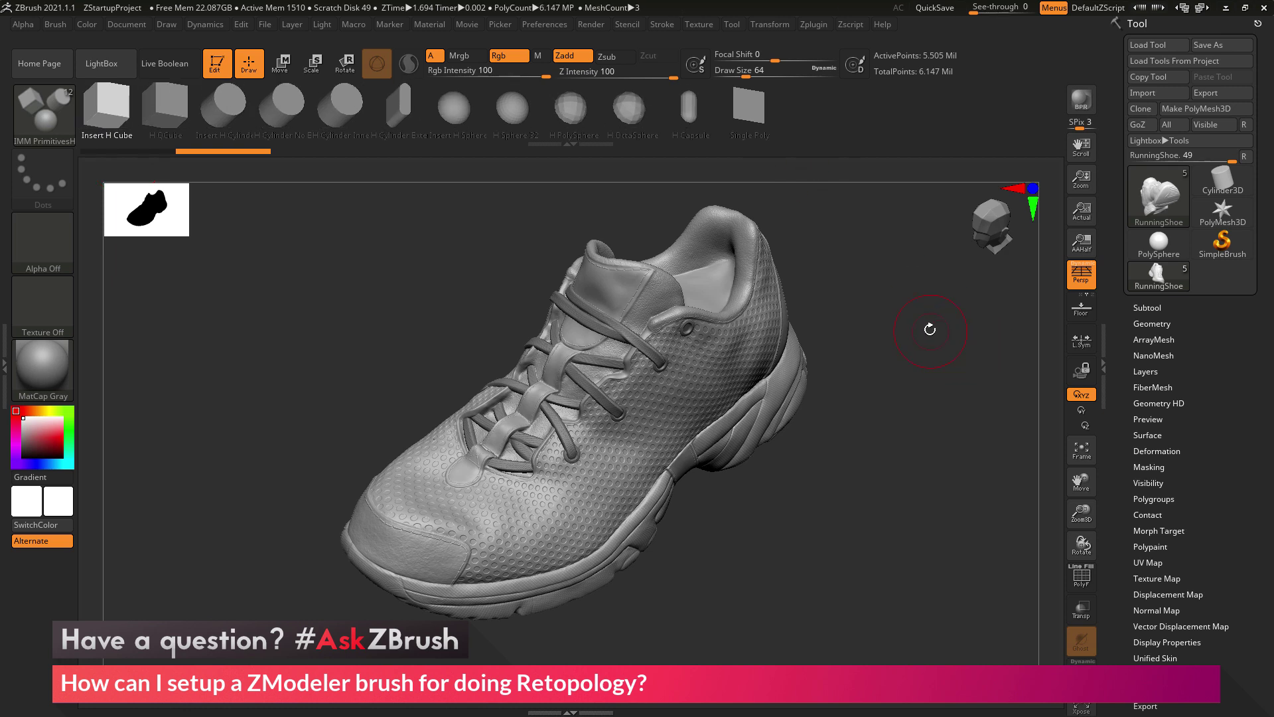
click(750, 108)
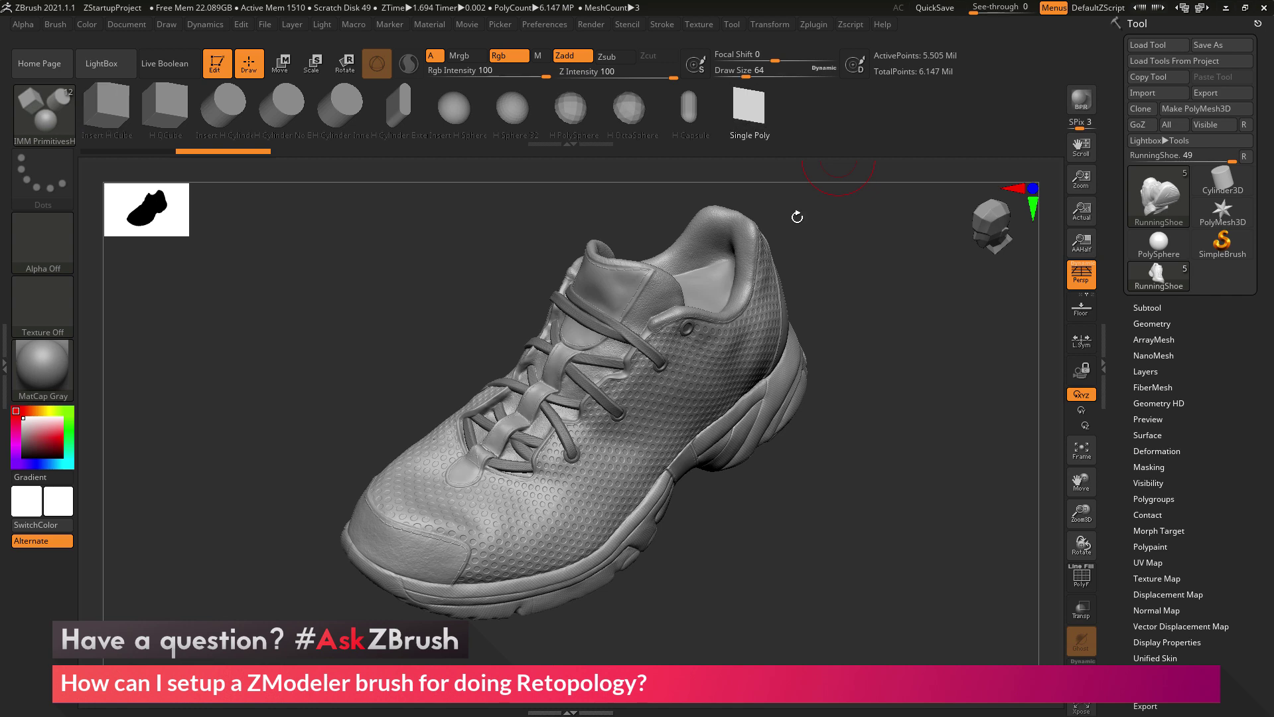
Drag a flat single-poly quad onto the shoe's toe just below the laces.
drag(866, 337, 843, 364)
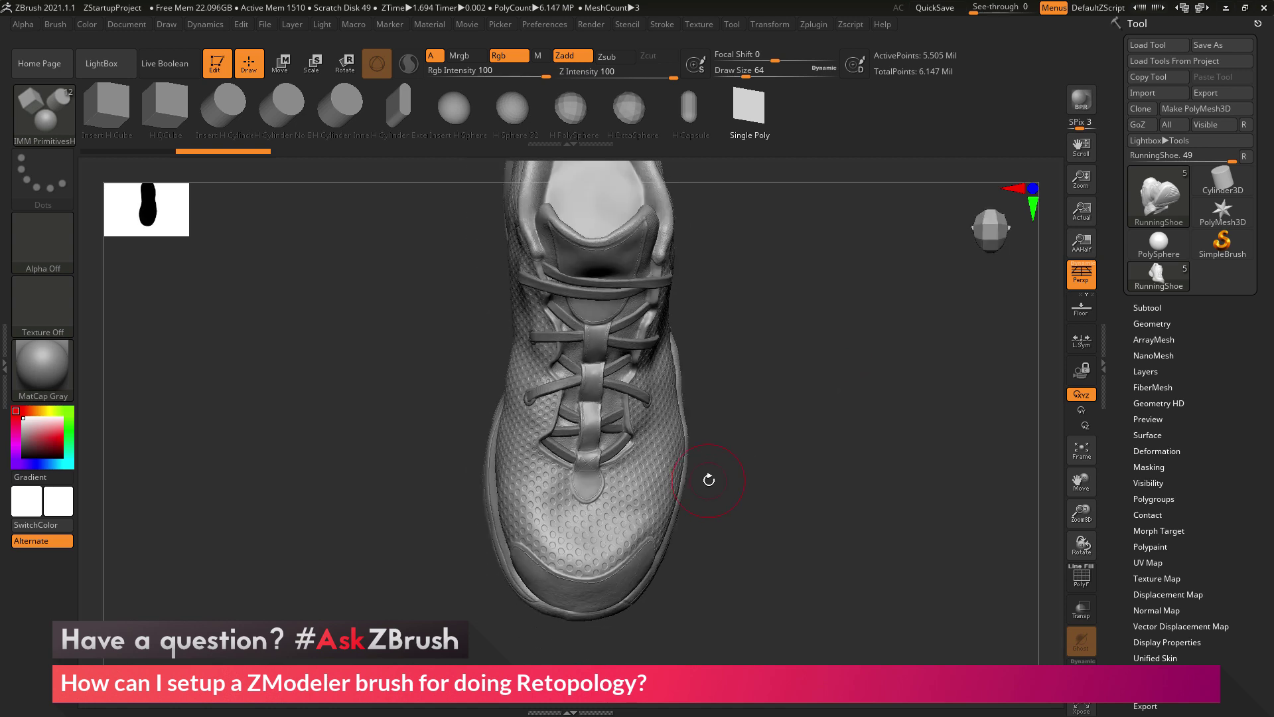
click(1158, 324)
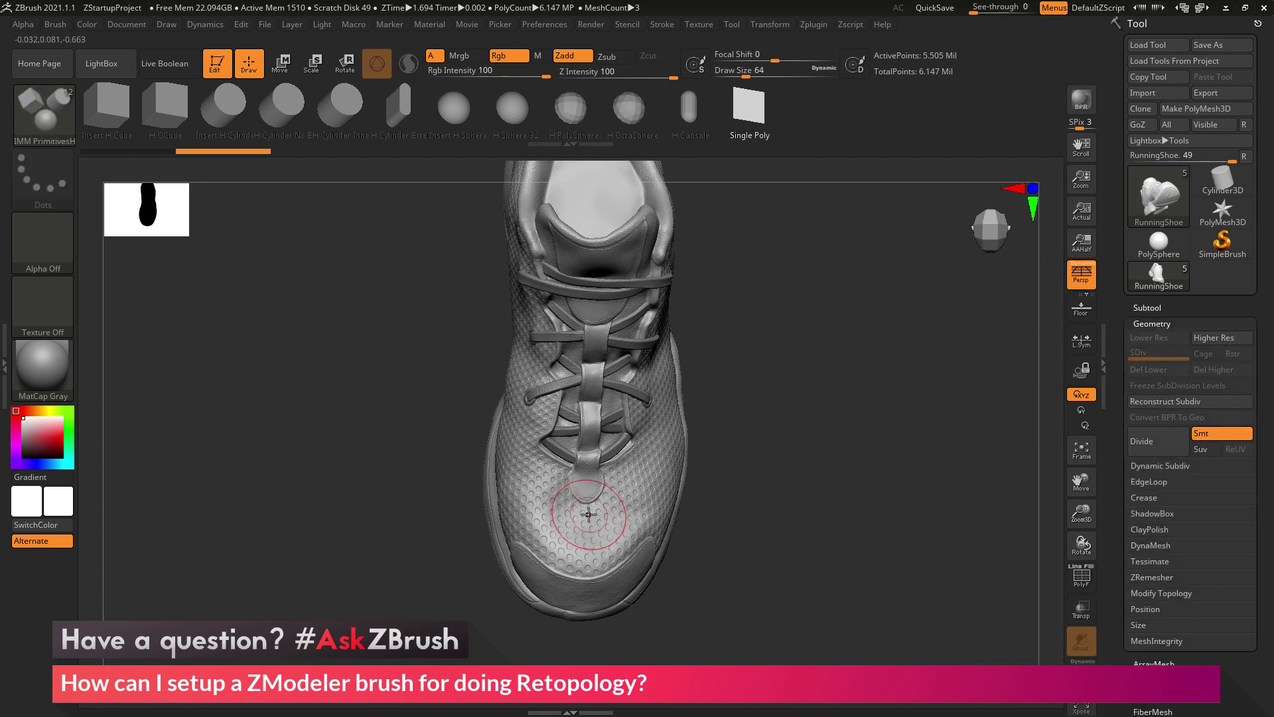
click(753, 117)
click(587, 468)
drag(588, 468, 575, 449)
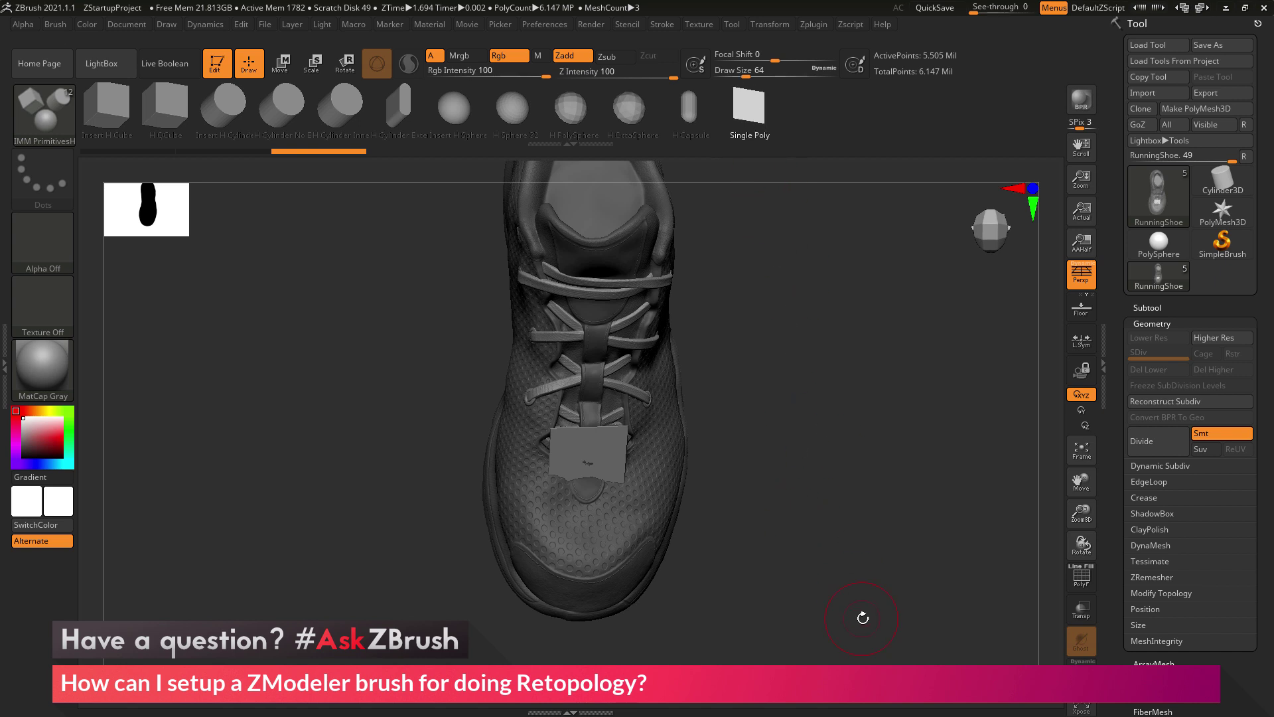
drag(863, 618, 848, 558)
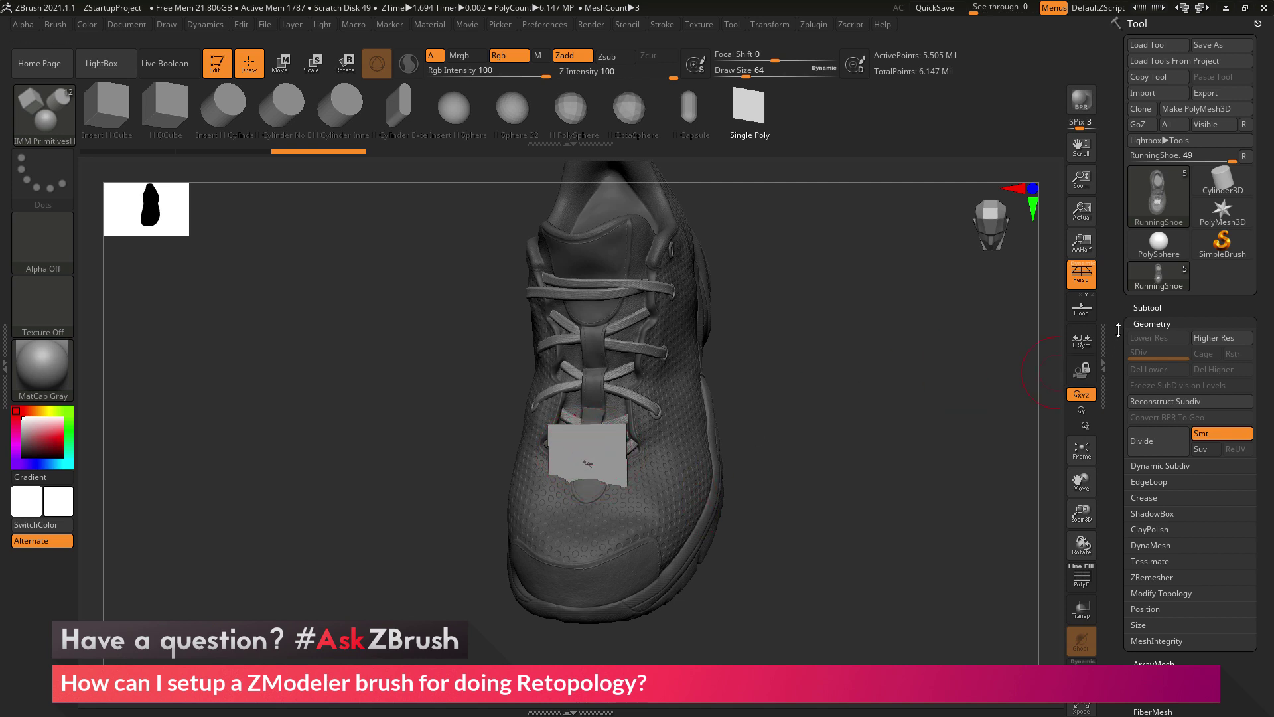
Split the unmasked quad off into its own subtool with Split Unmasked Points.
click(1161, 306)
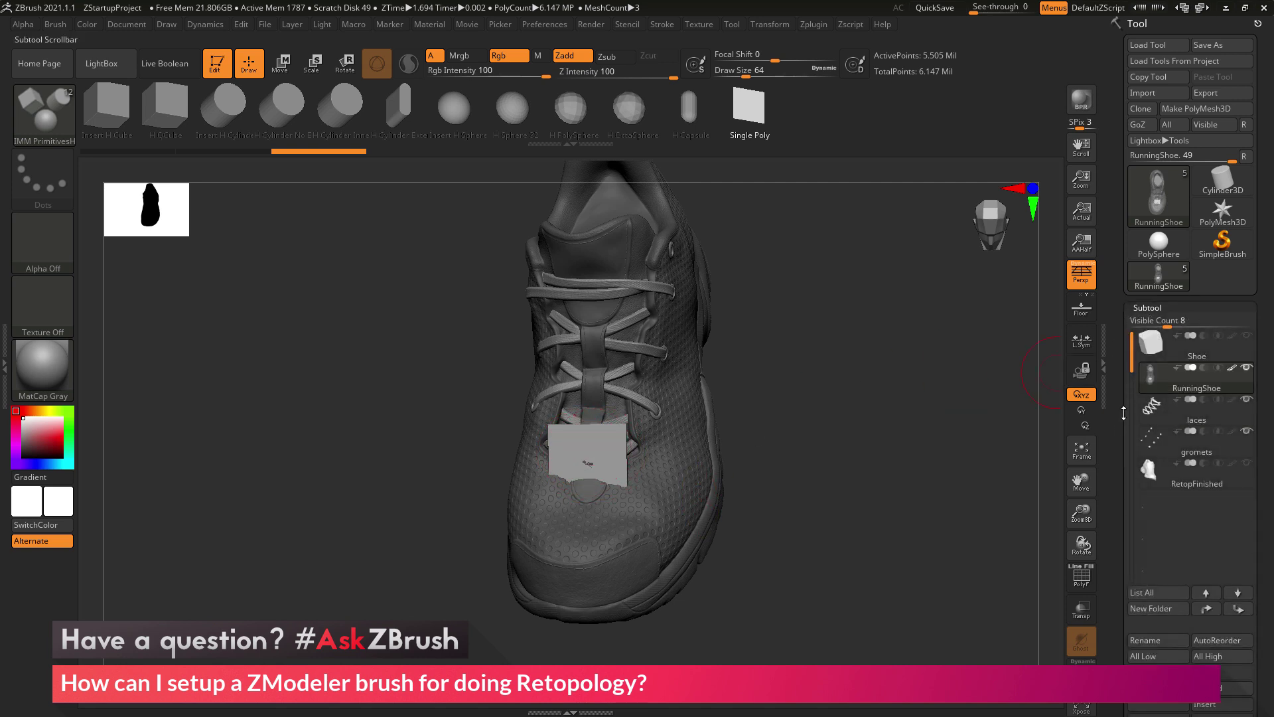
scroll(1120, 353, down, 3)
scroll(1121, 352, down, 3)
click(1158, 415)
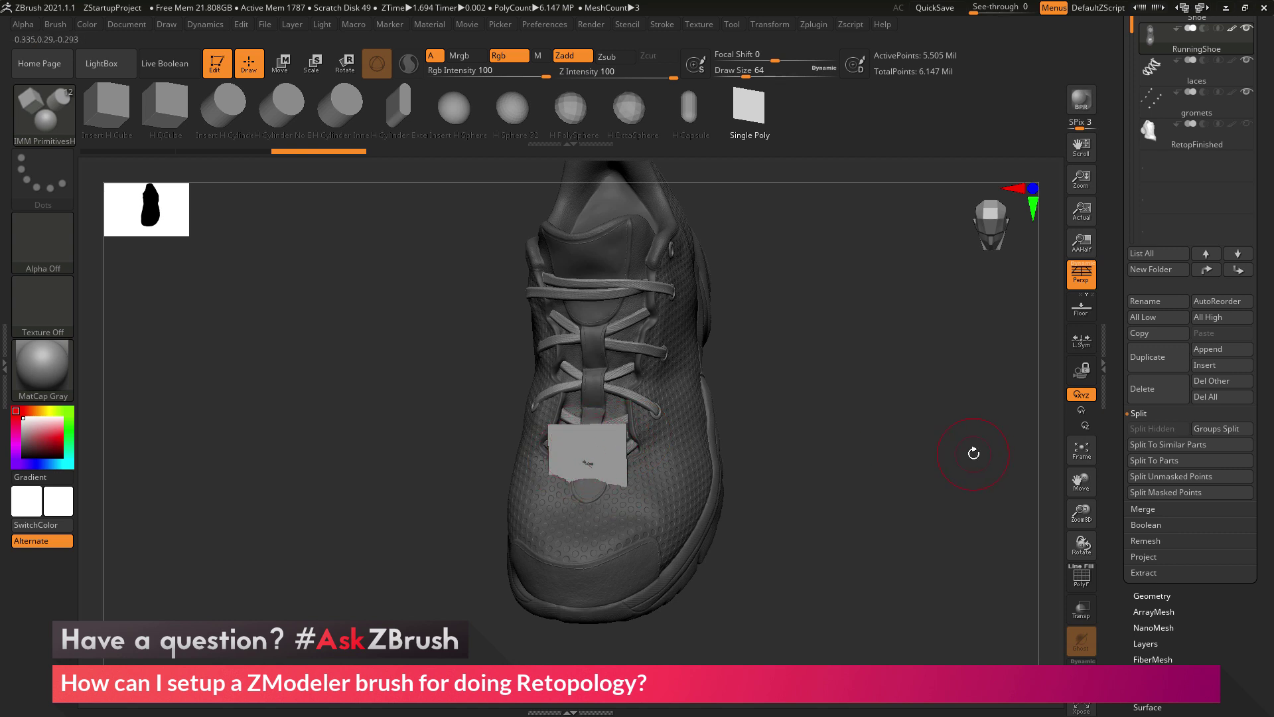
click(1165, 476)
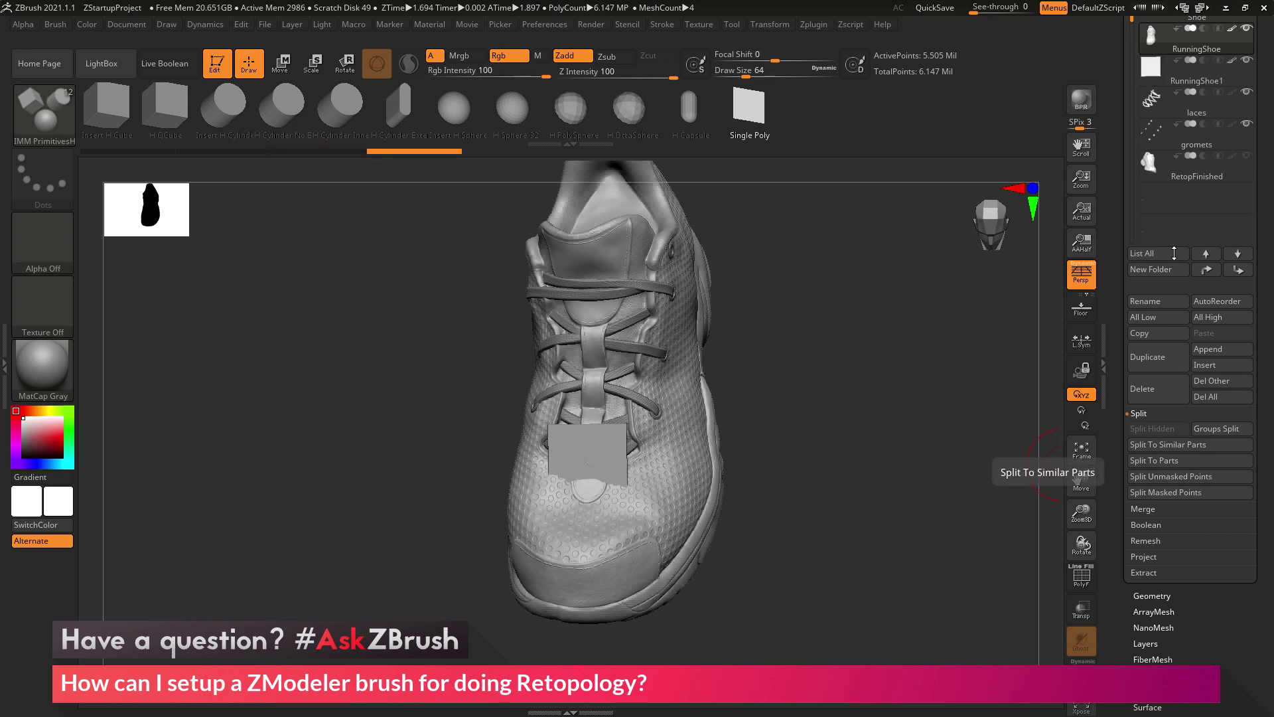
Make RunningShoe1 the active subtool and turn on Draw Polyframe to see its wireframe.
drag(1131, 89, 1188, 240)
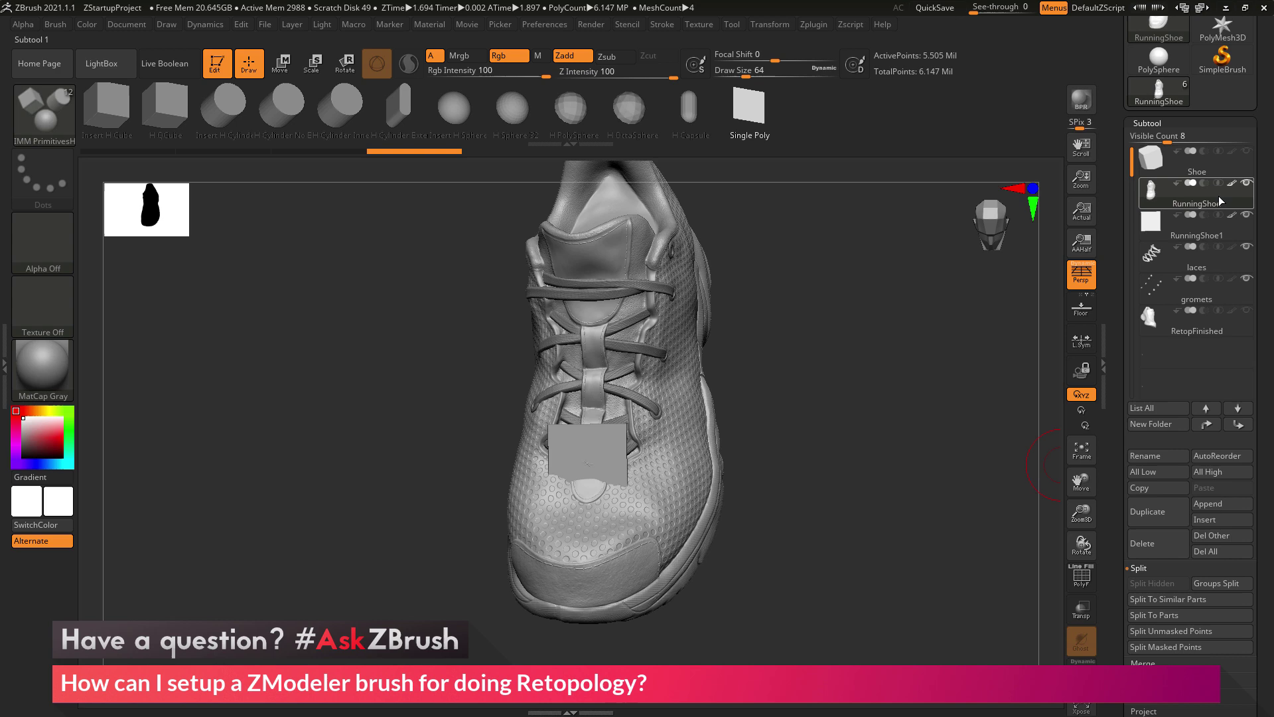
click(1188, 236)
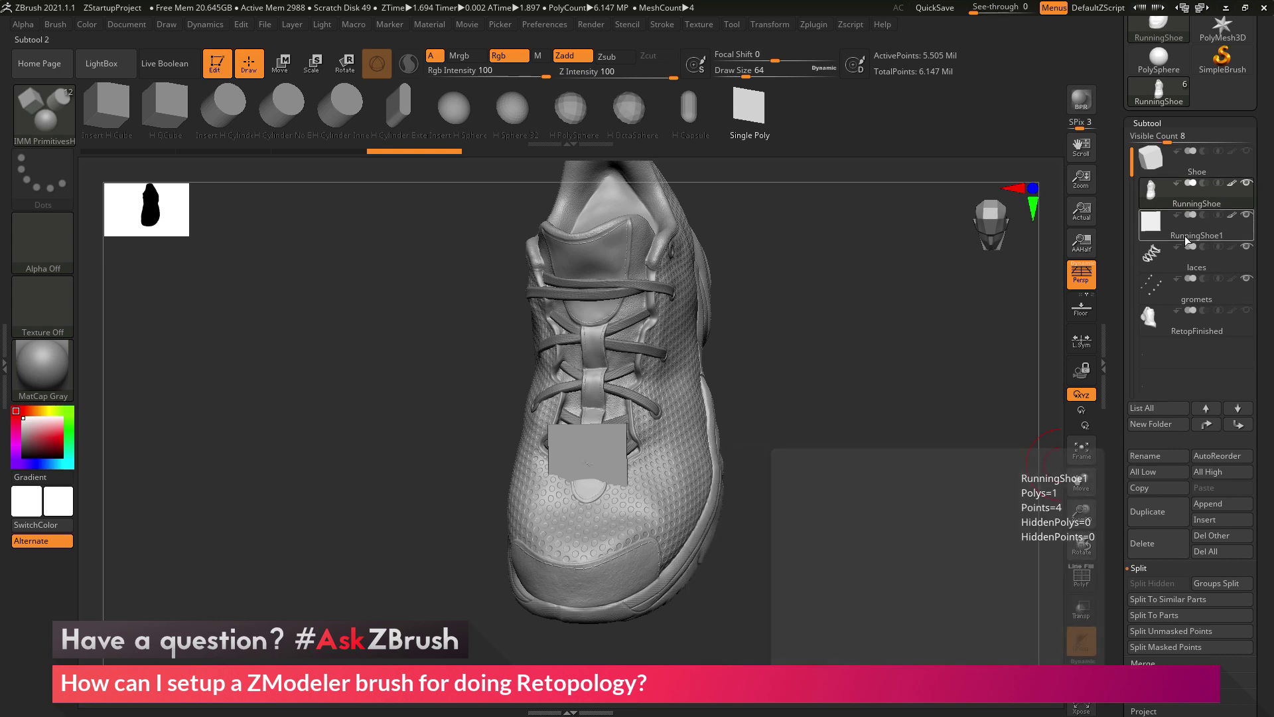
mouse_move(891, 430)
mouse_down()
mouse_move(916, 433)
mouse_move(888, 442)
mouse_up()
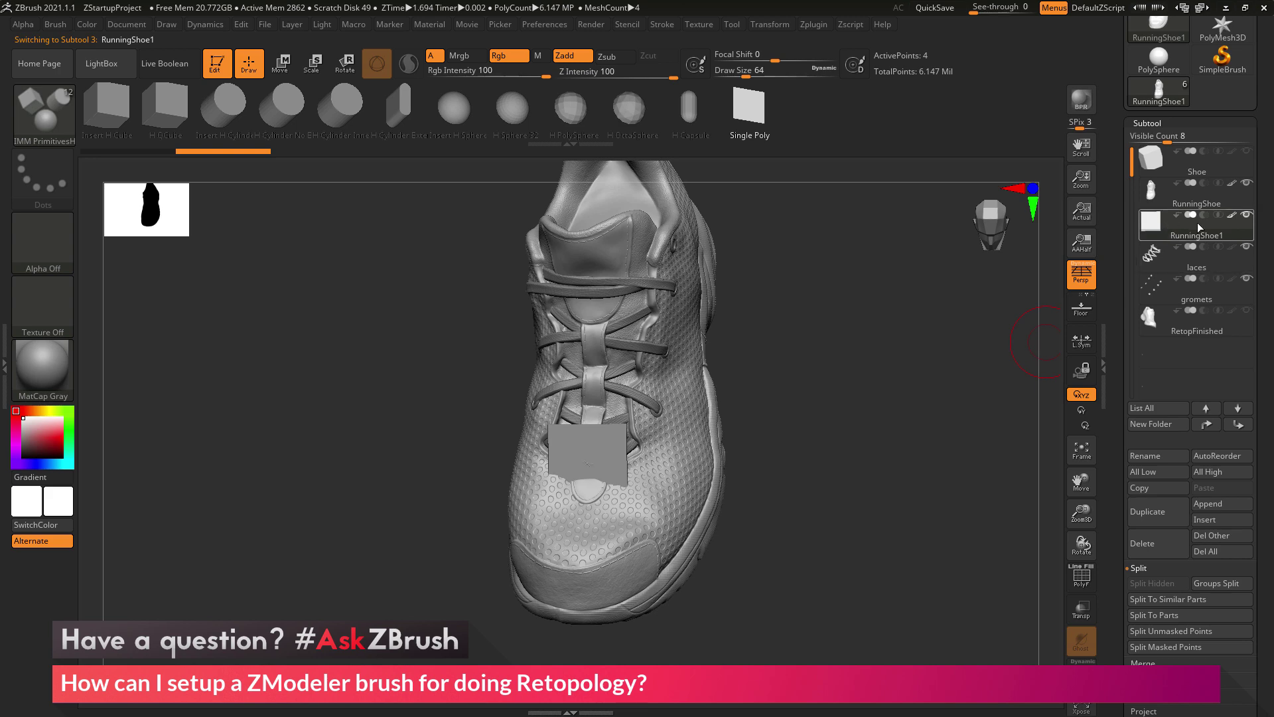
click(1092, 589)
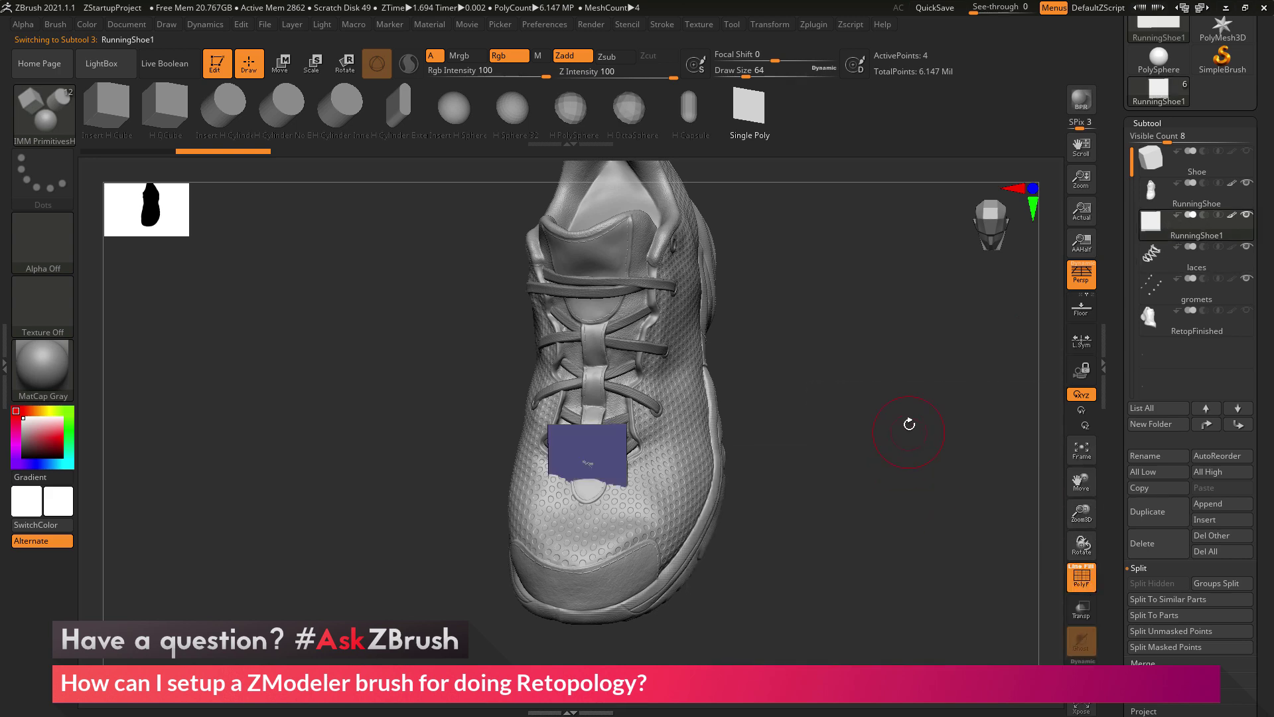
mouse_move(920, 454)
mouse_down()
mouse_move(932, 469)
mouse_move(961, 427)
mouse_move(564, 492)
mouse_up()
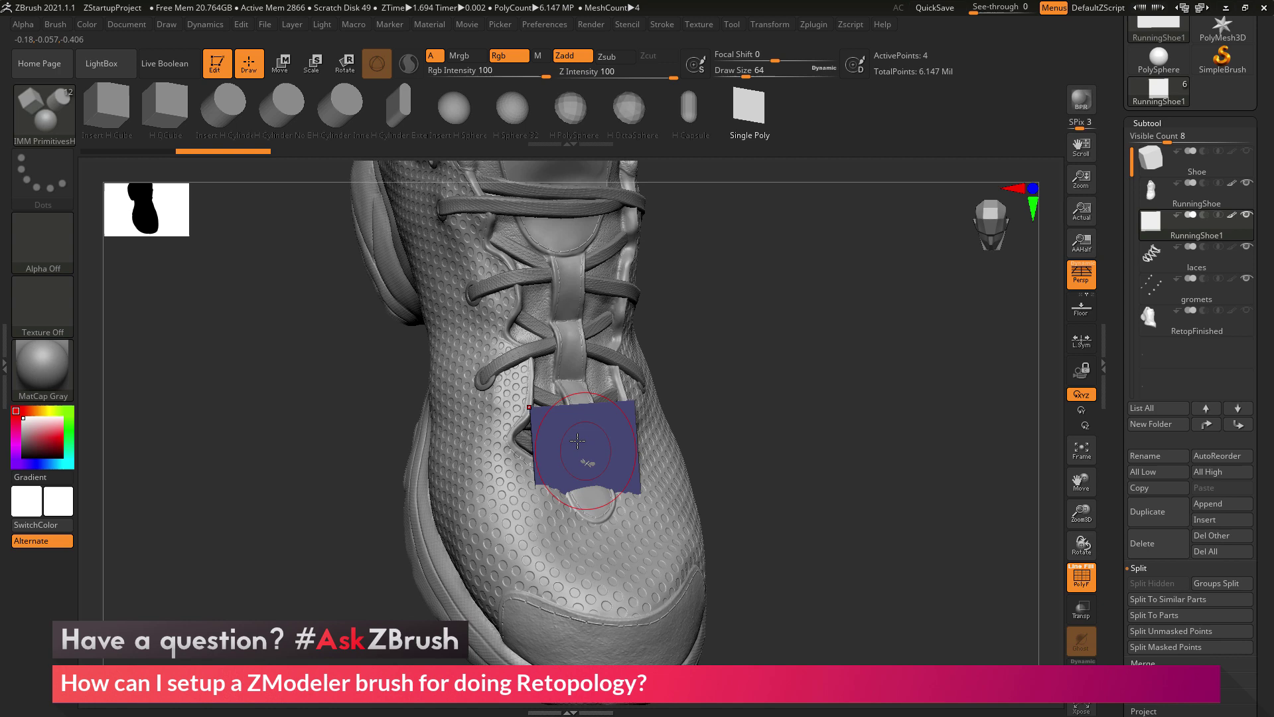
drag(809, 441, 739, 434)
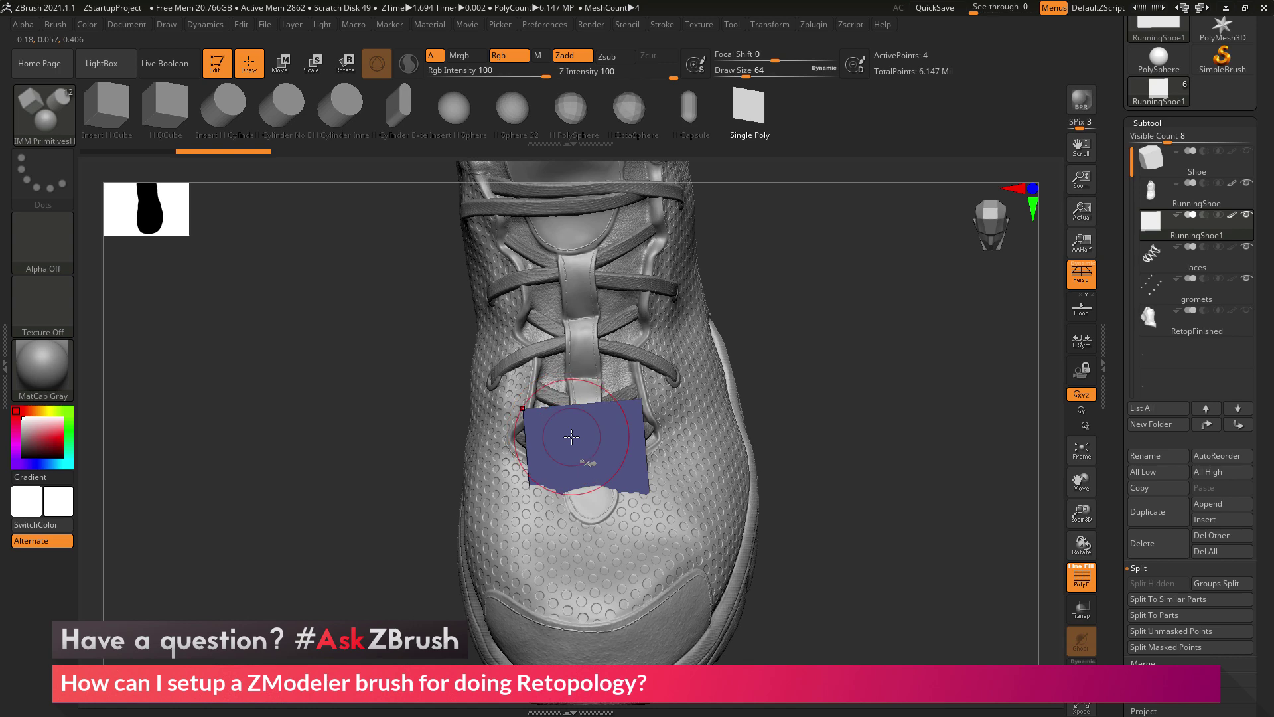
click(49, 114)
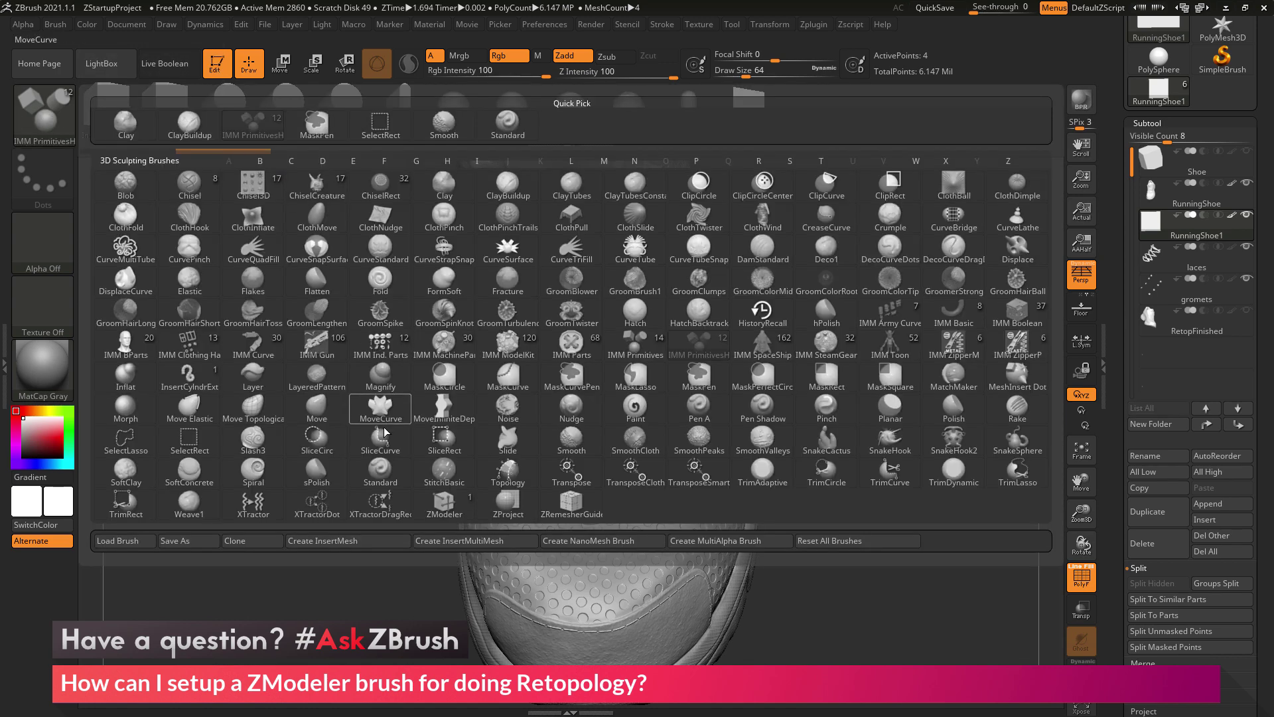
Pick ZModeler and set its edge action to Extrude with the Snap To Surface modifier.
click(443, 515)
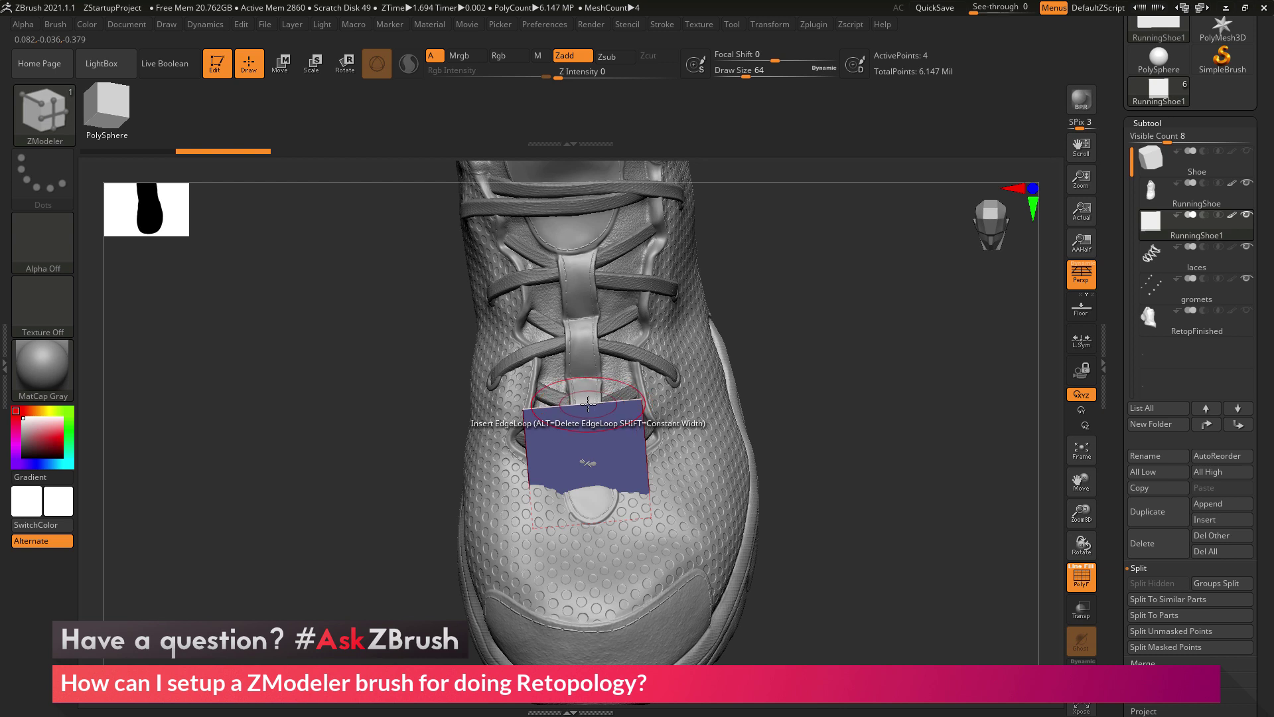
key(space)
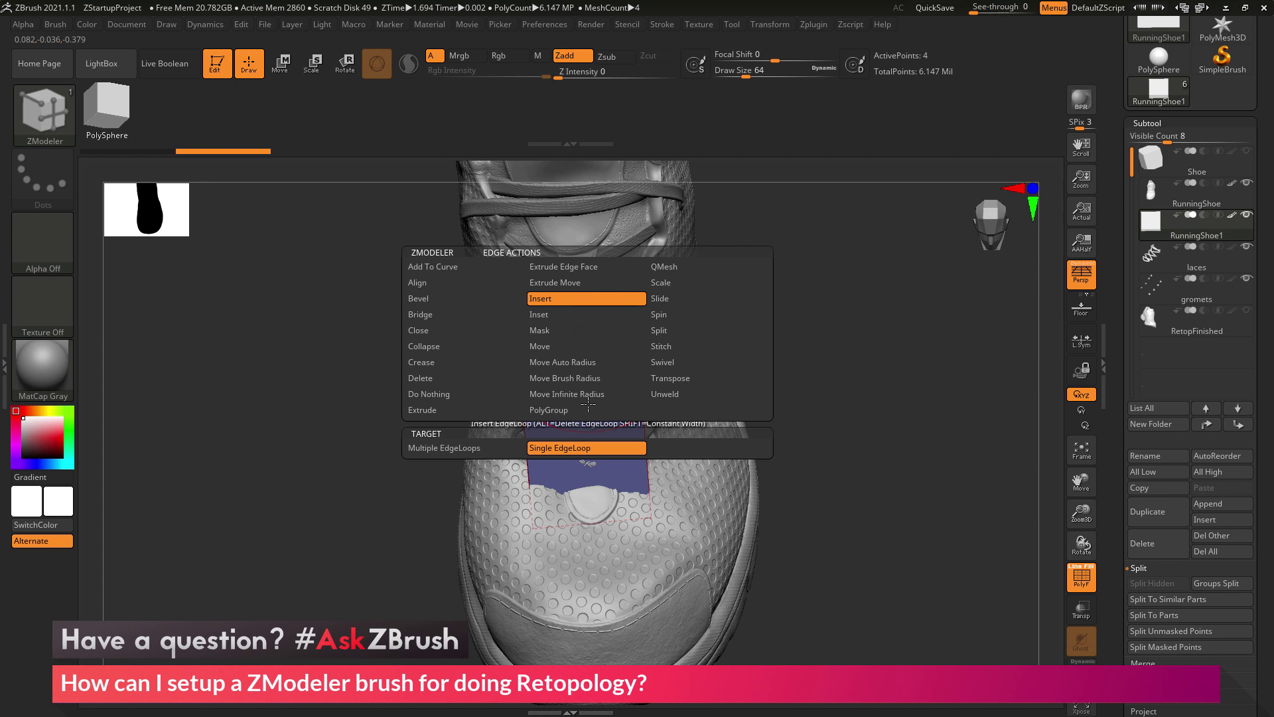
click(436, 415)
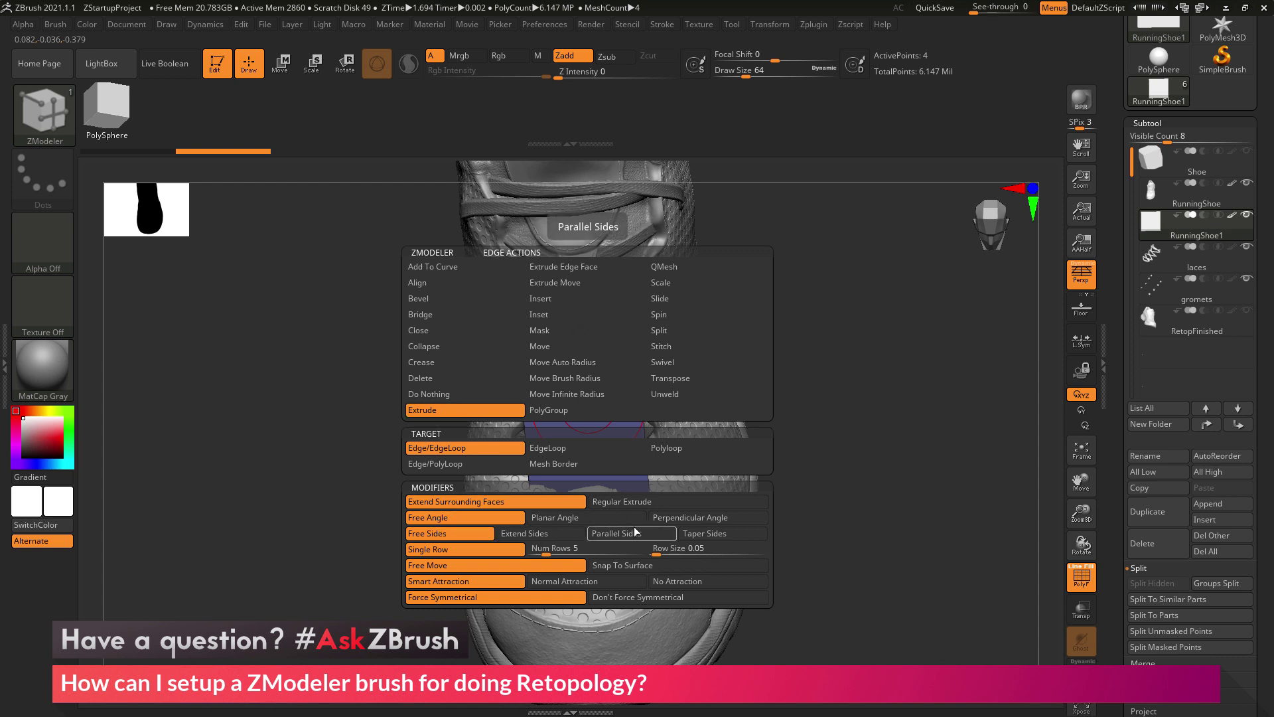
click(621, 570)
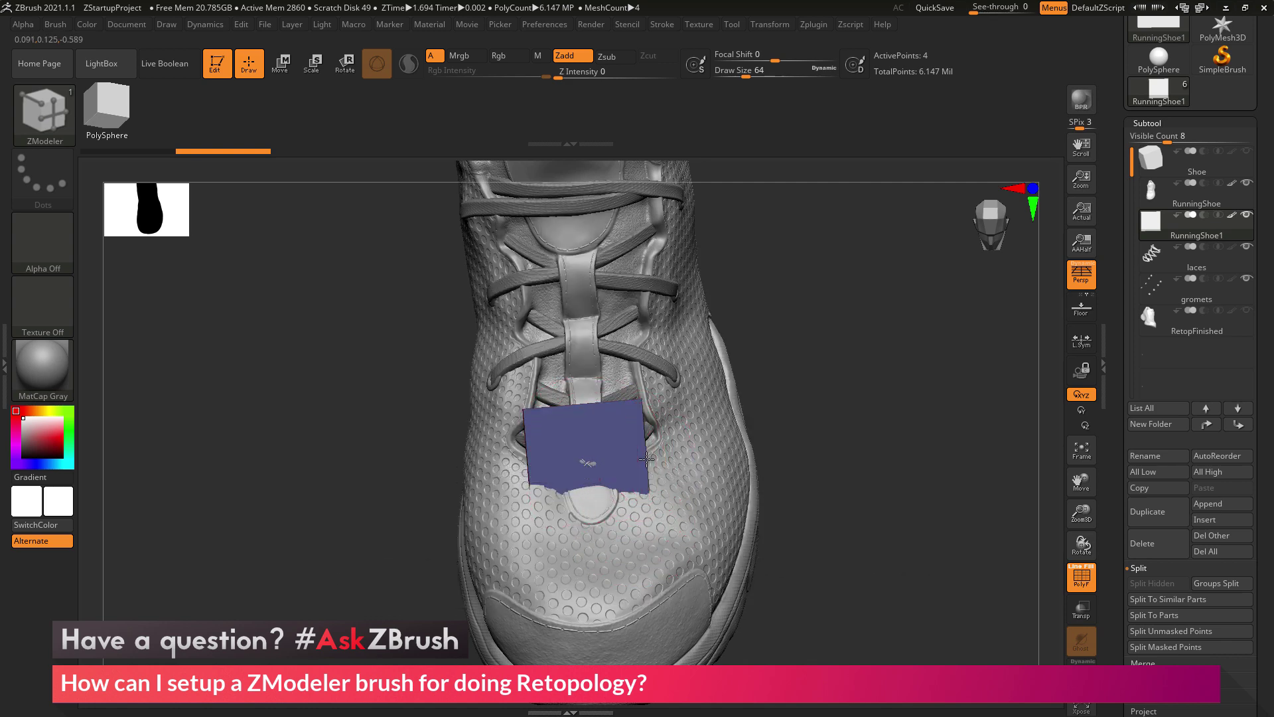
Extrude the patch's right edge into a second quad.
drag(655, 458, 710, 455)
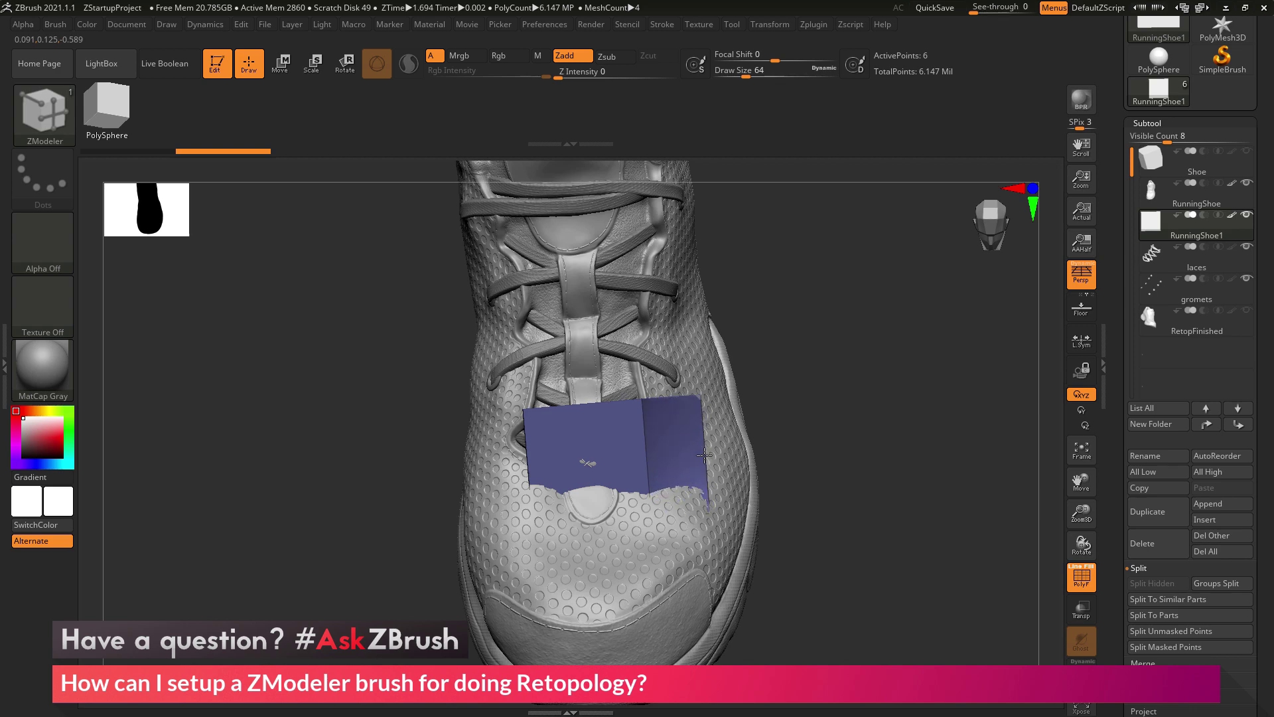
drag(850, 460, 916, 458)
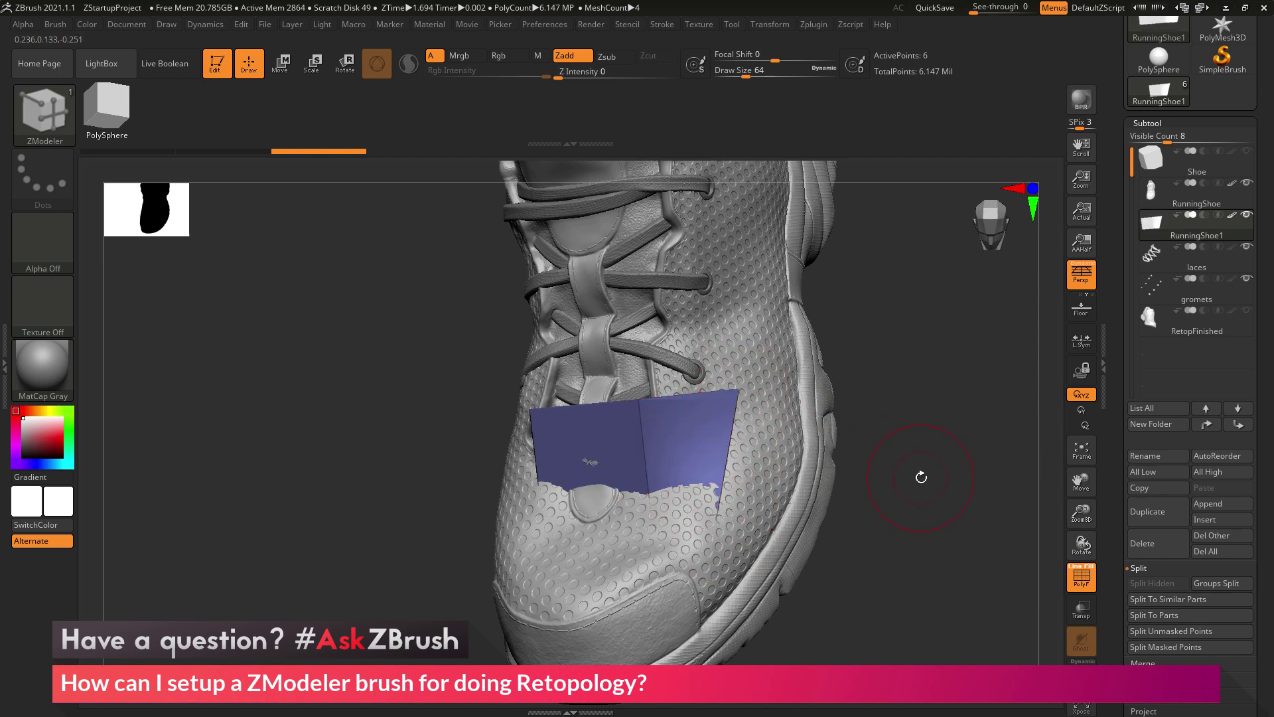
drag(925, 469, 927, 479)
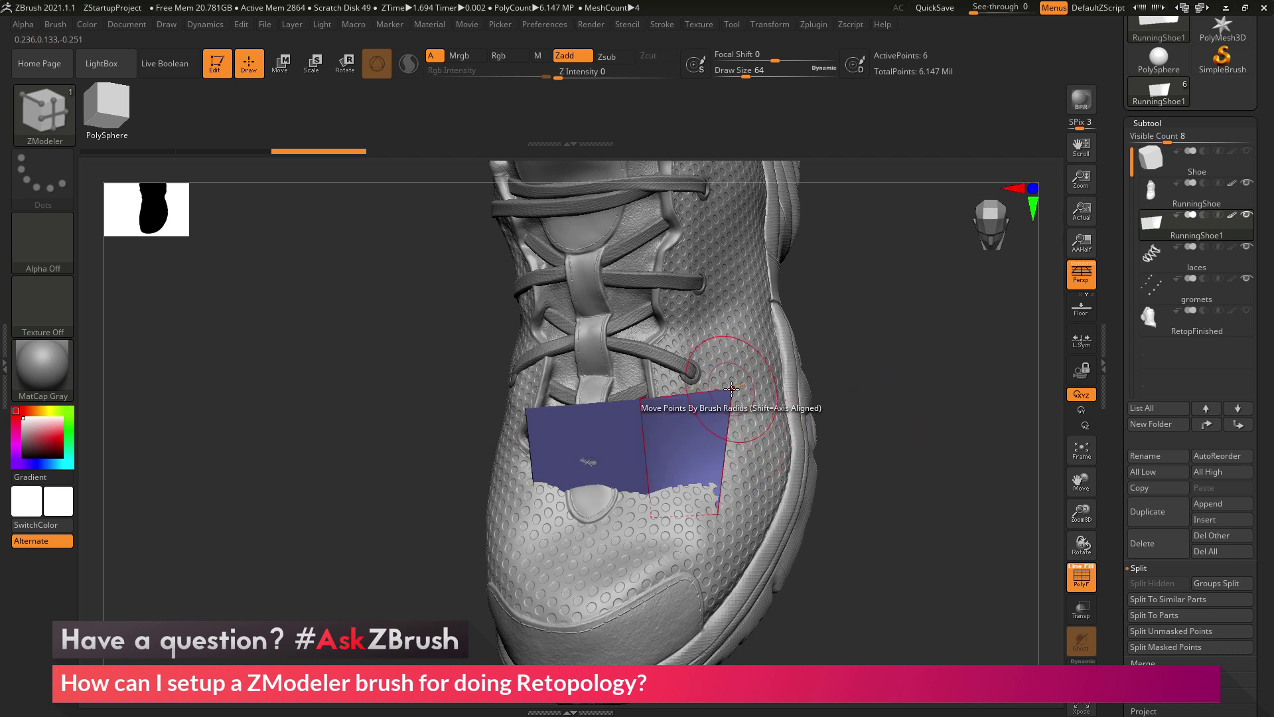
Enable Snap To Surface for point moves and drag the quads' corners flat onto the toe.
key(space)
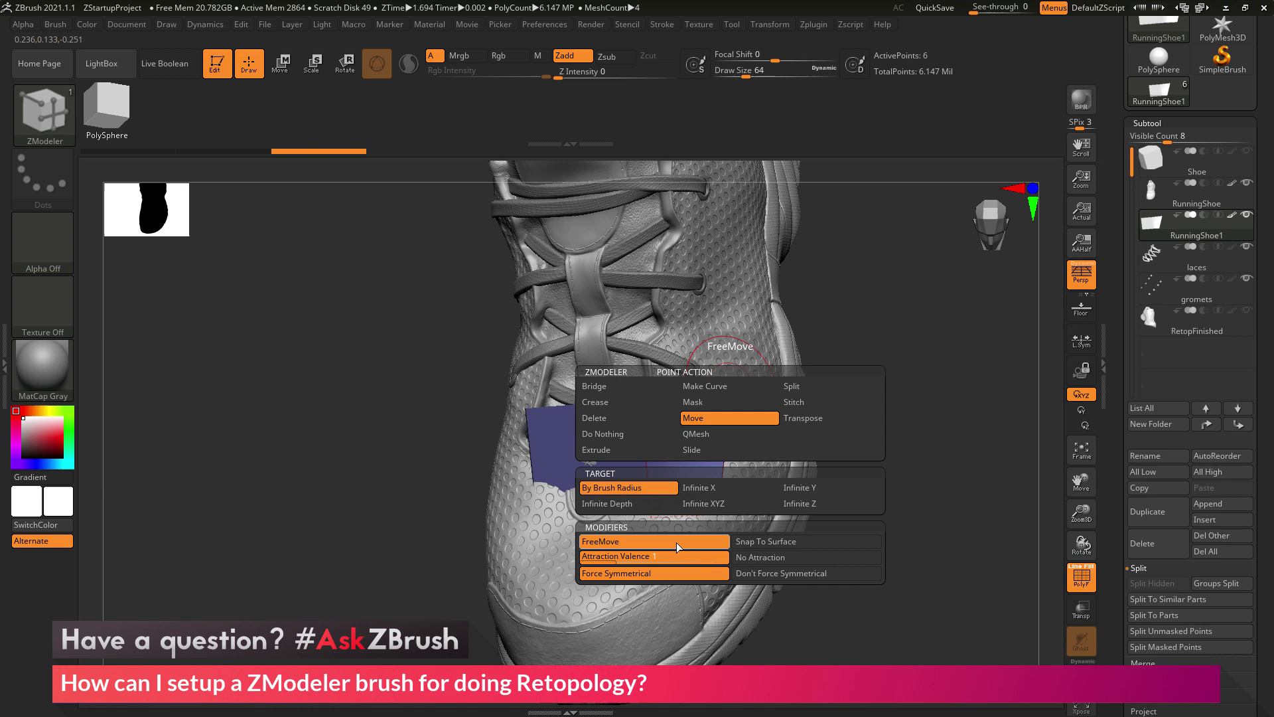
click(760, 545)
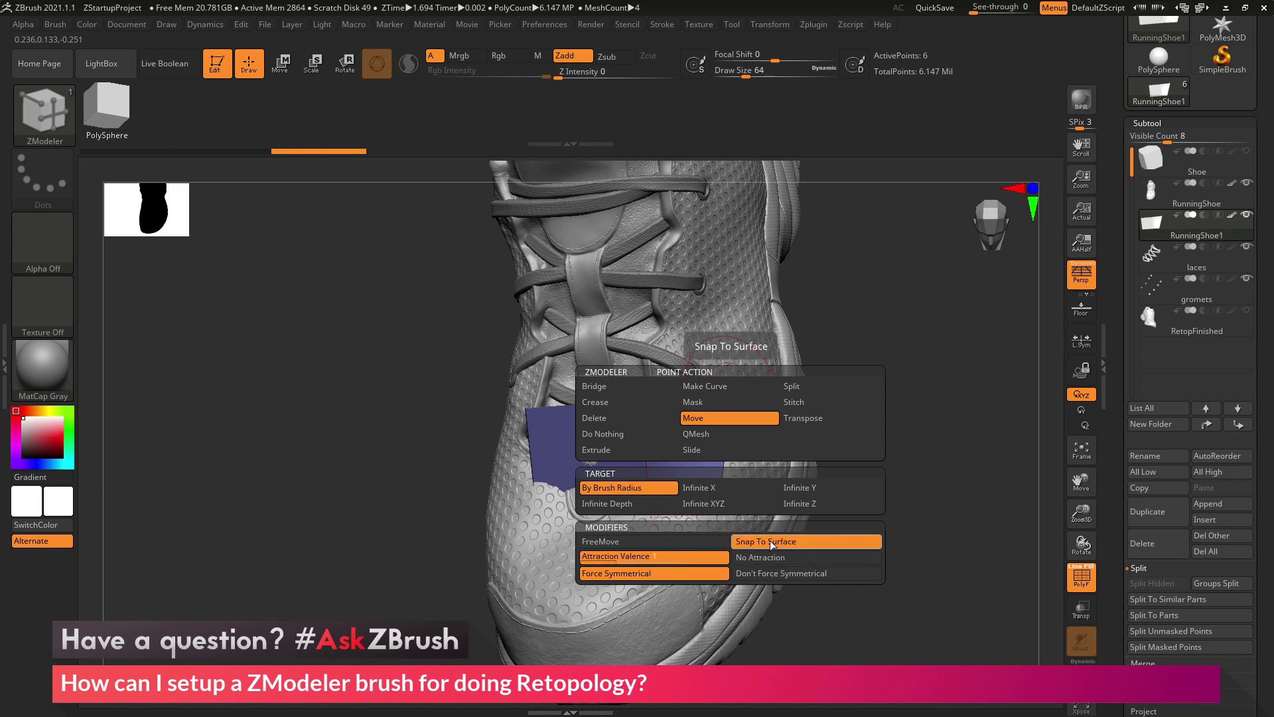
drag(729, 338, 725, 428)
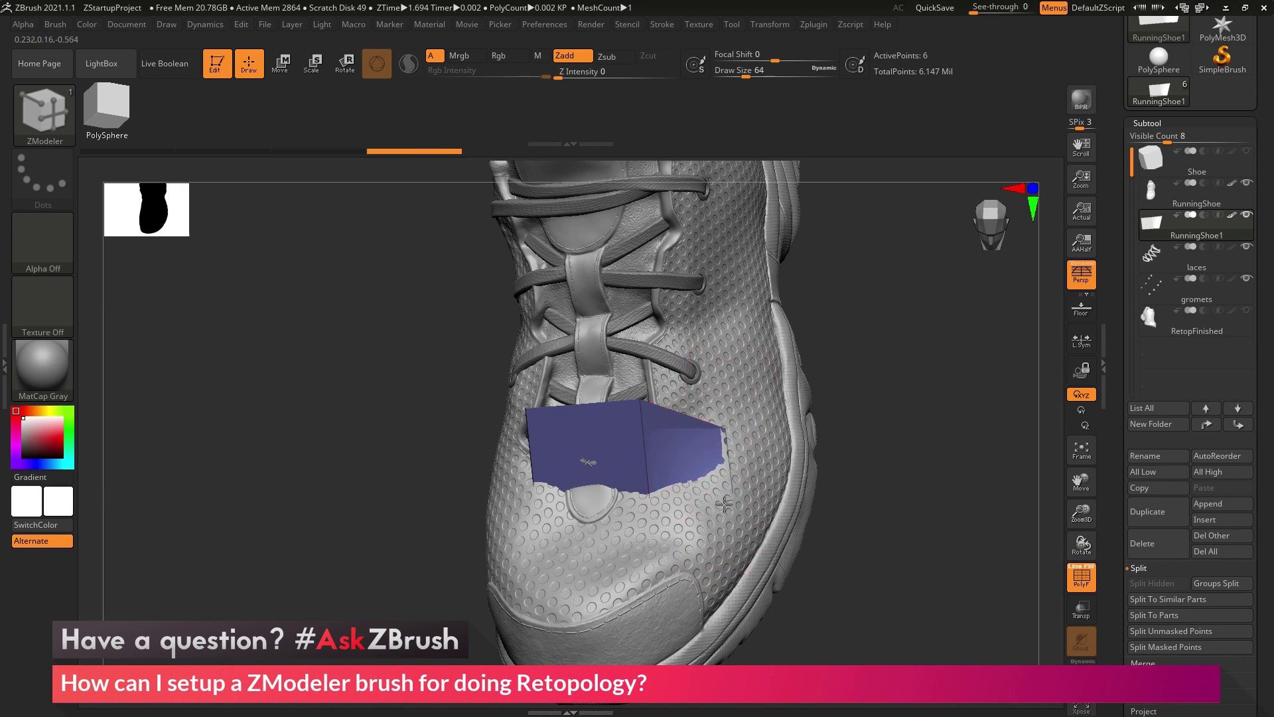
drag(584, 496, 545, 524)
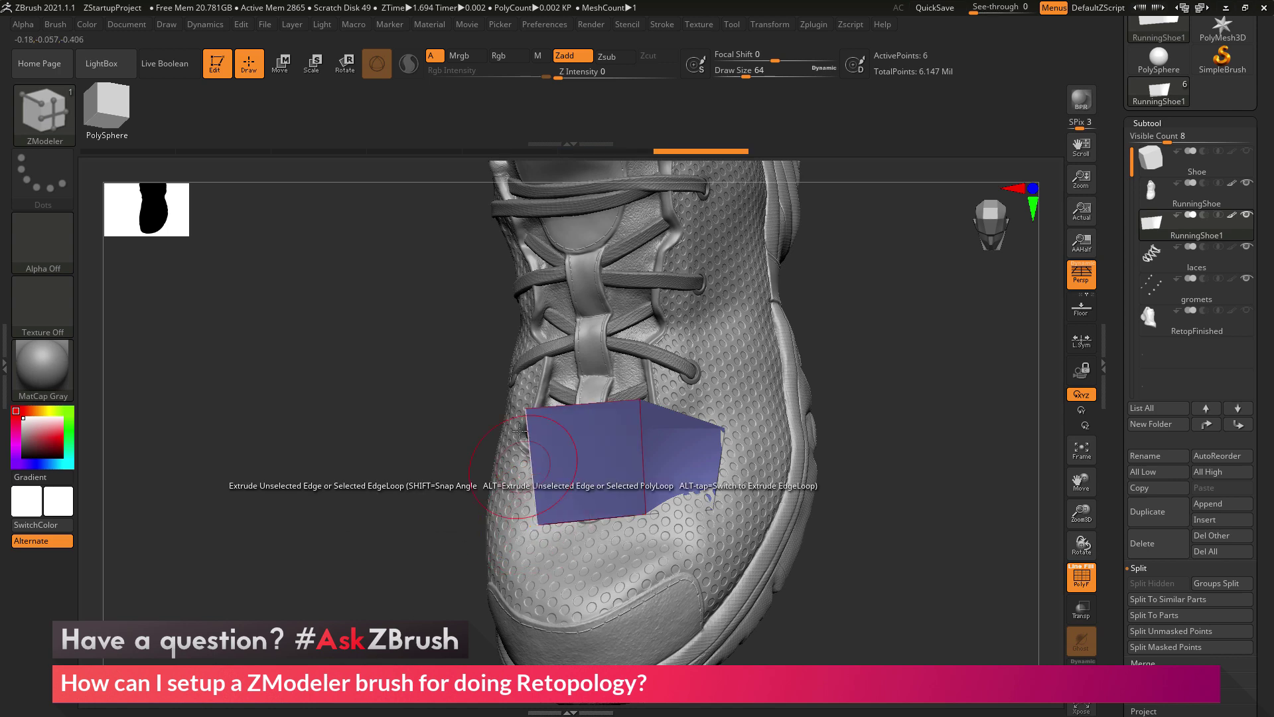
drag(626, 406, 627, 458)
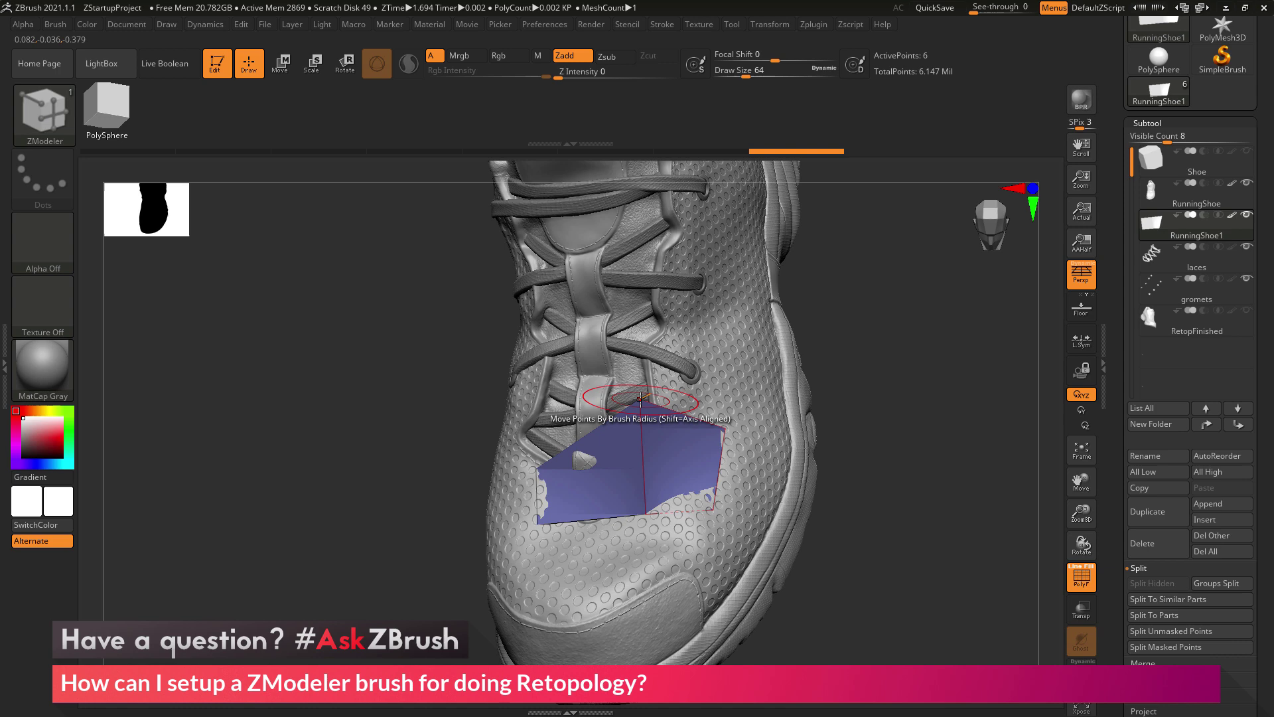
drag(644, 397, 641, 463)
drag(722, 447, 724, 430)
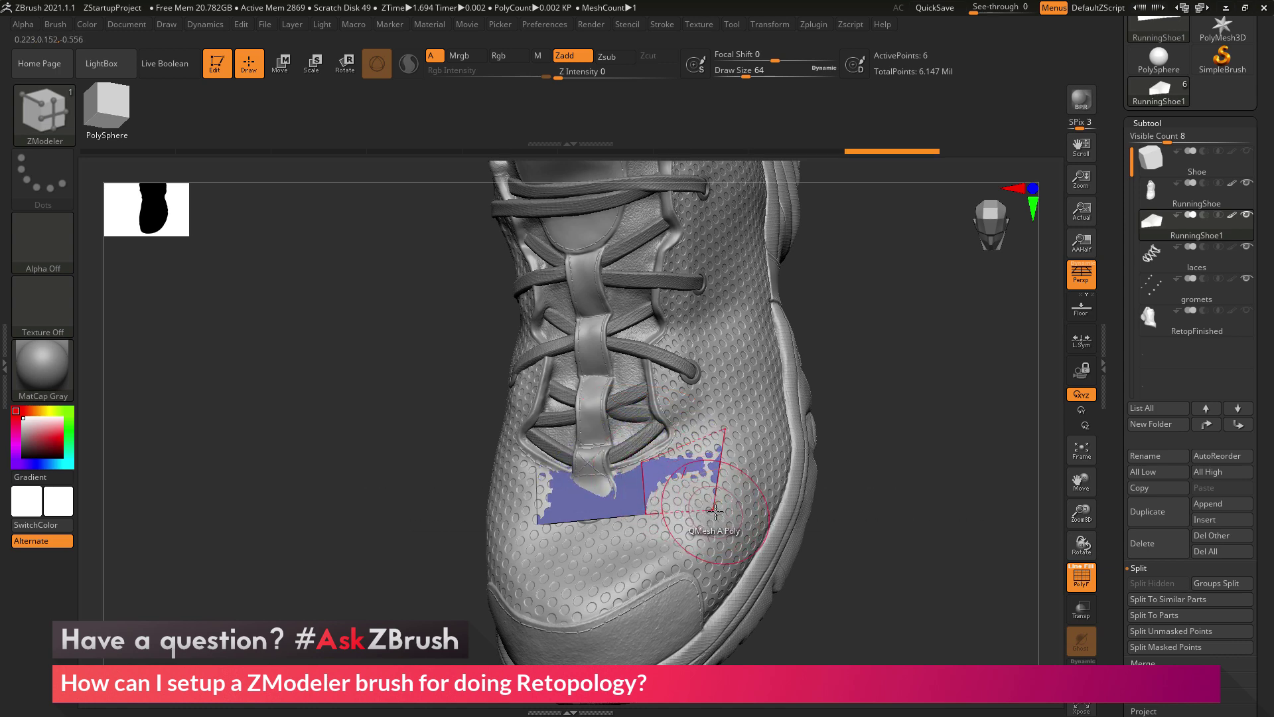
drag(713, 510, 721, 509)
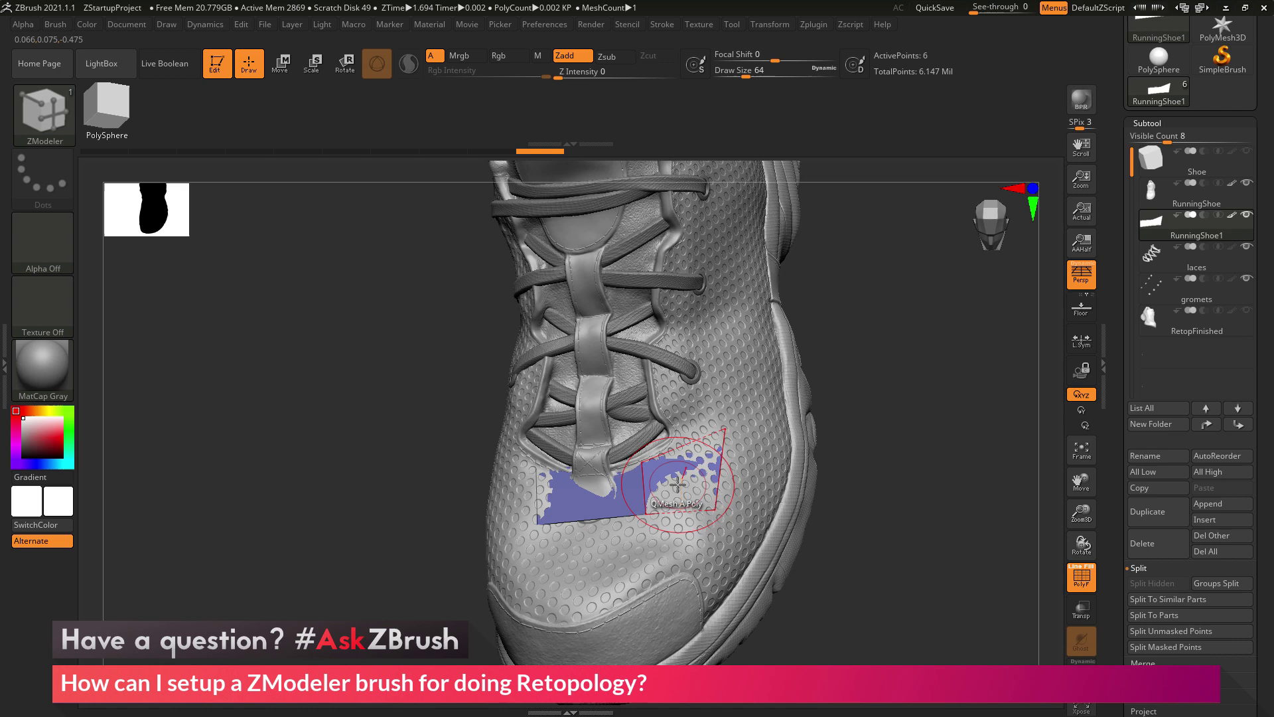
drag(1138, 196, 1107, 148)
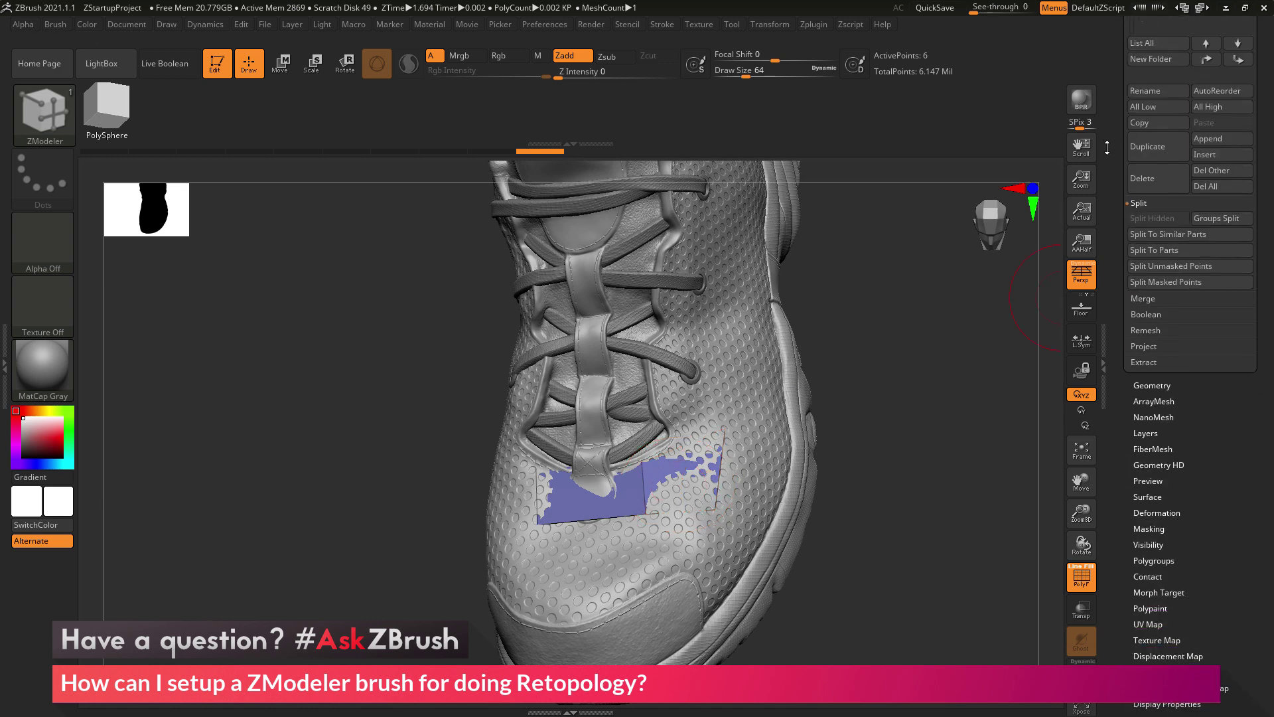
Turn on Dynamic subdivision in Tool > Geometry and Solo the patch to hide the shoe.
shift+click(1152, 385)
drag(1155, 394, 1152, 279)
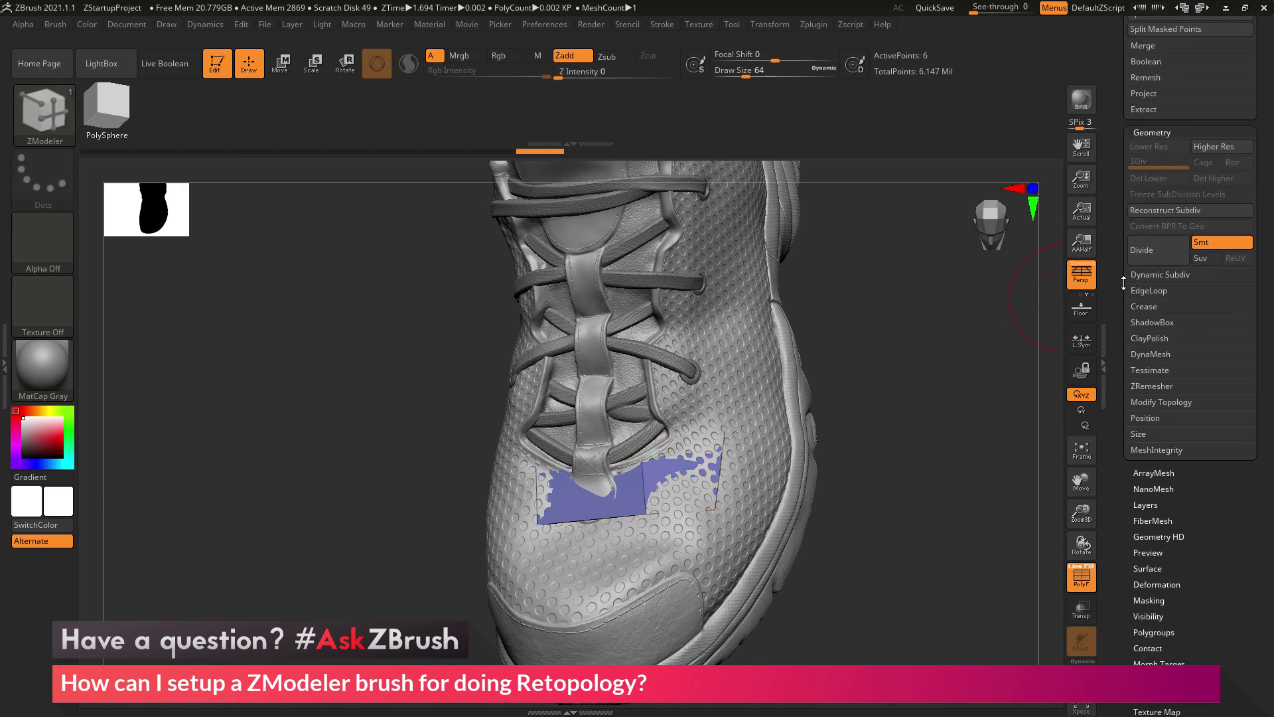
shift+click(1153, 275)
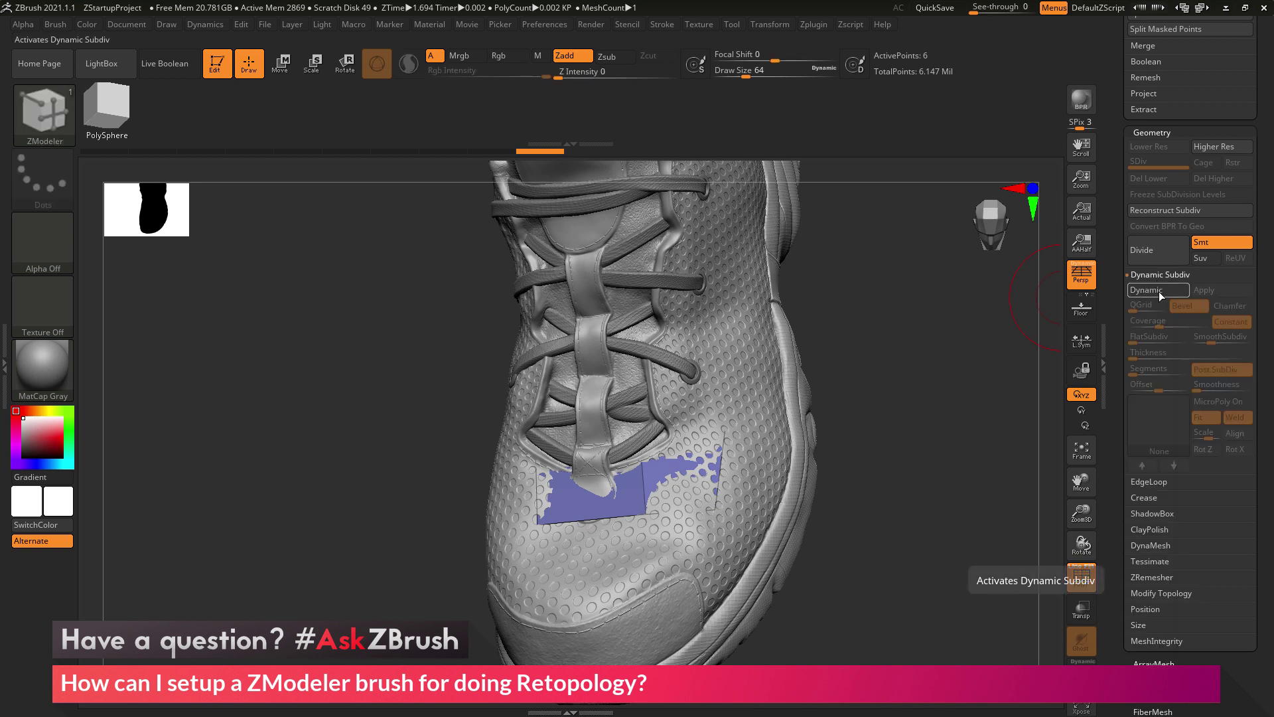
click(1158, 290)
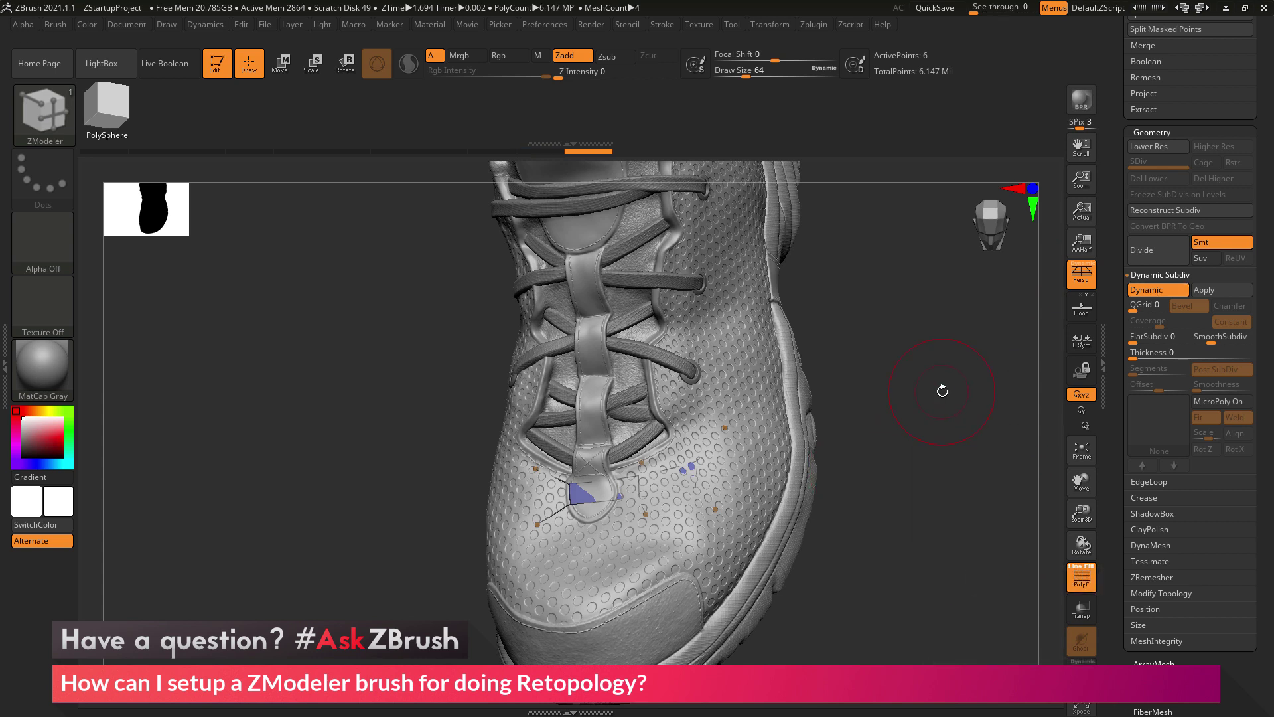
click(1082, 672)
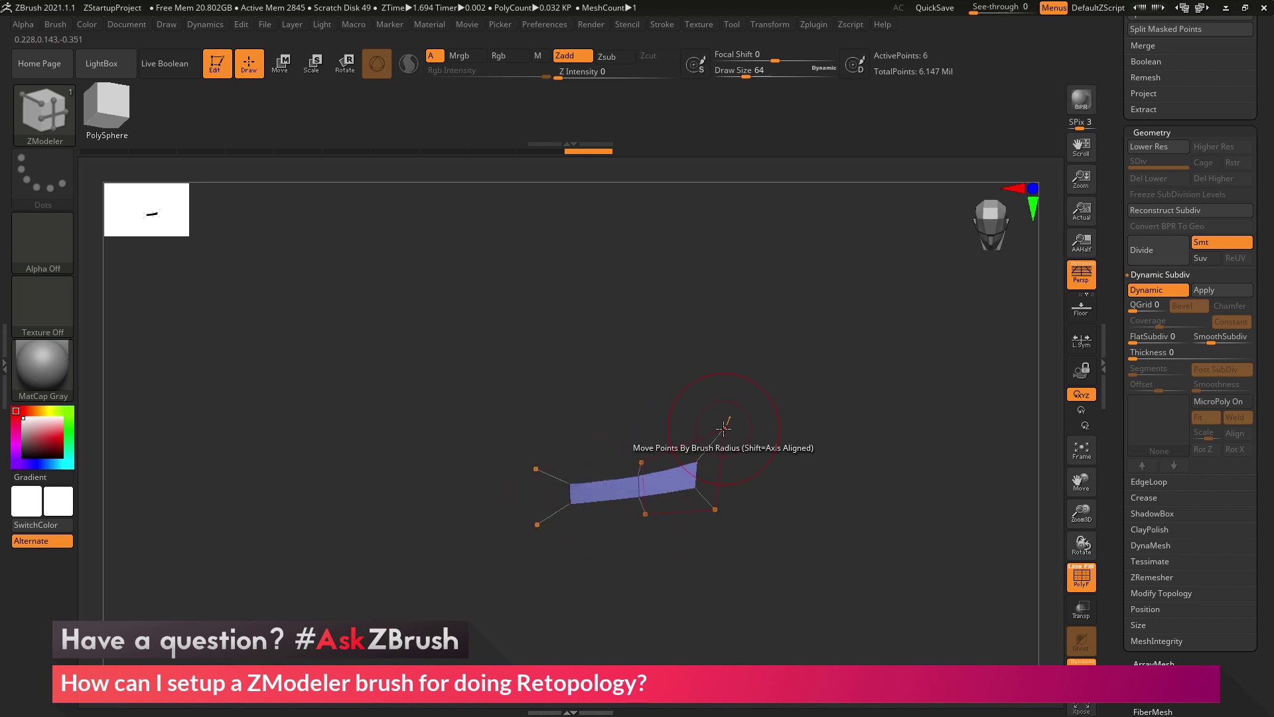
Compare the patch with and without dynamic subdivision, then set SmoothSubdiv to 0.
click(1143, 296)
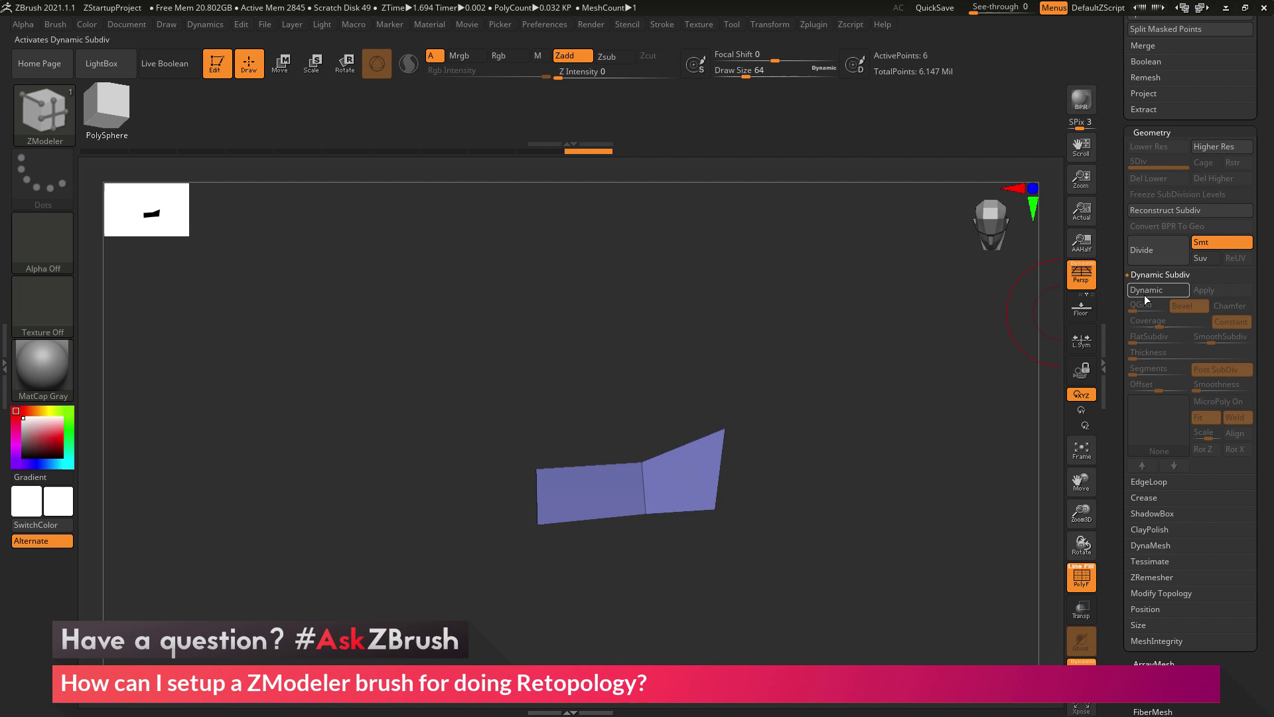
click(1144, 295)
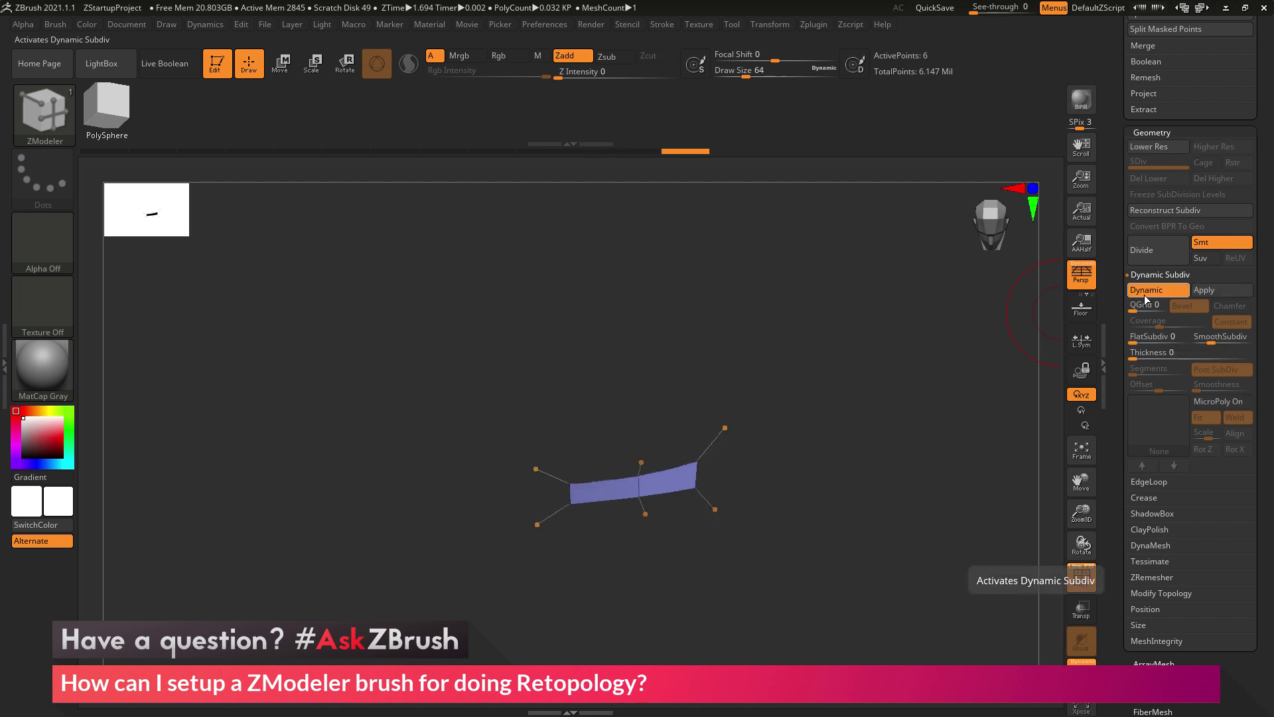
click(1145, 292)
click(1146, 292)
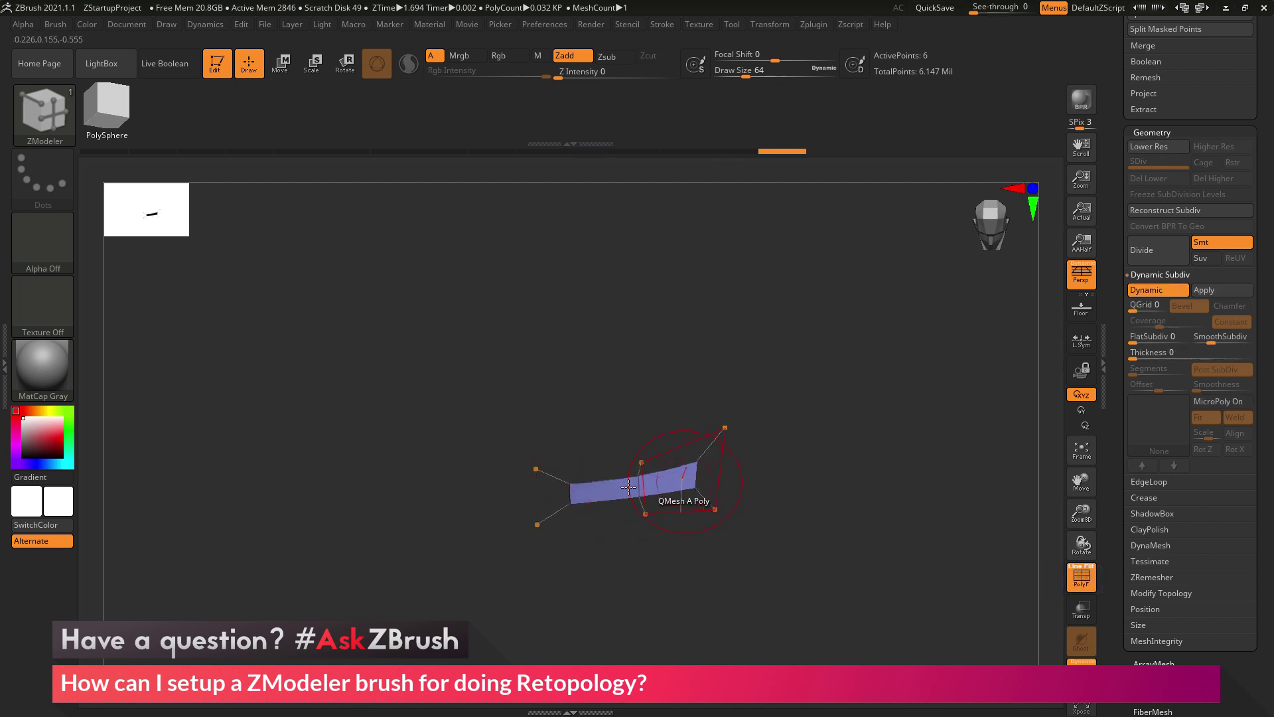
click(1146, 292)
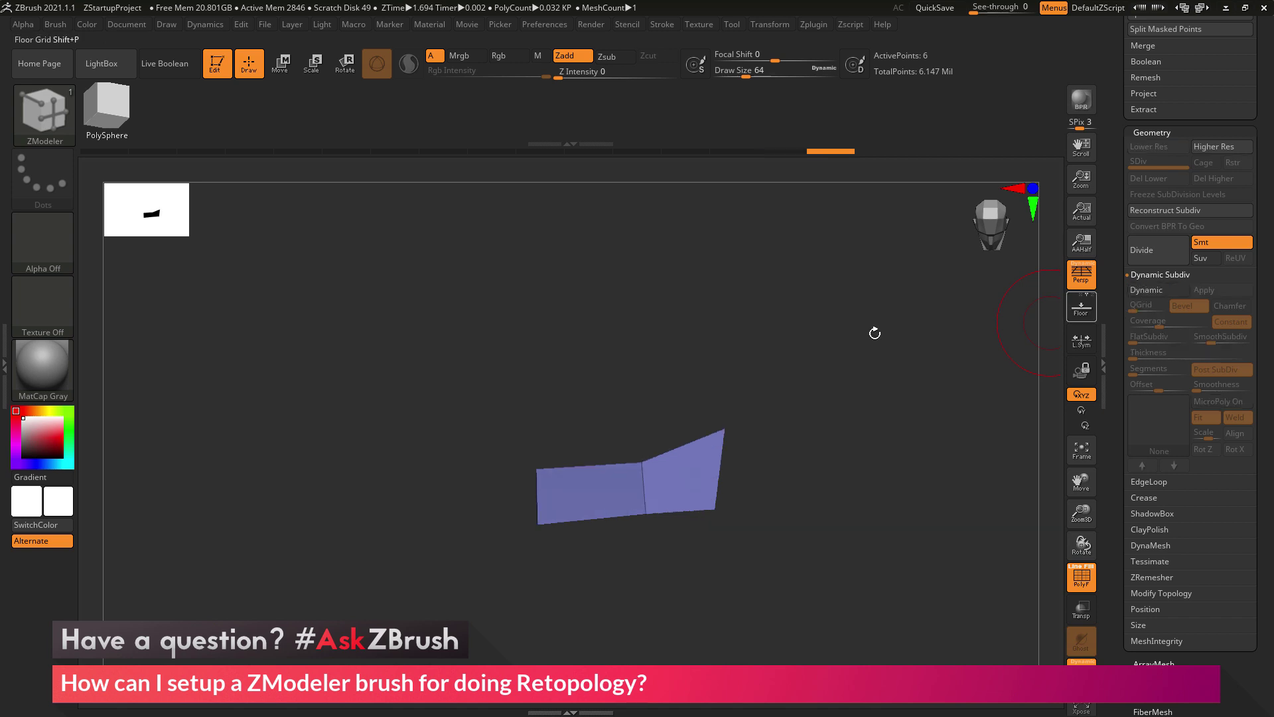
click(1149, 294)
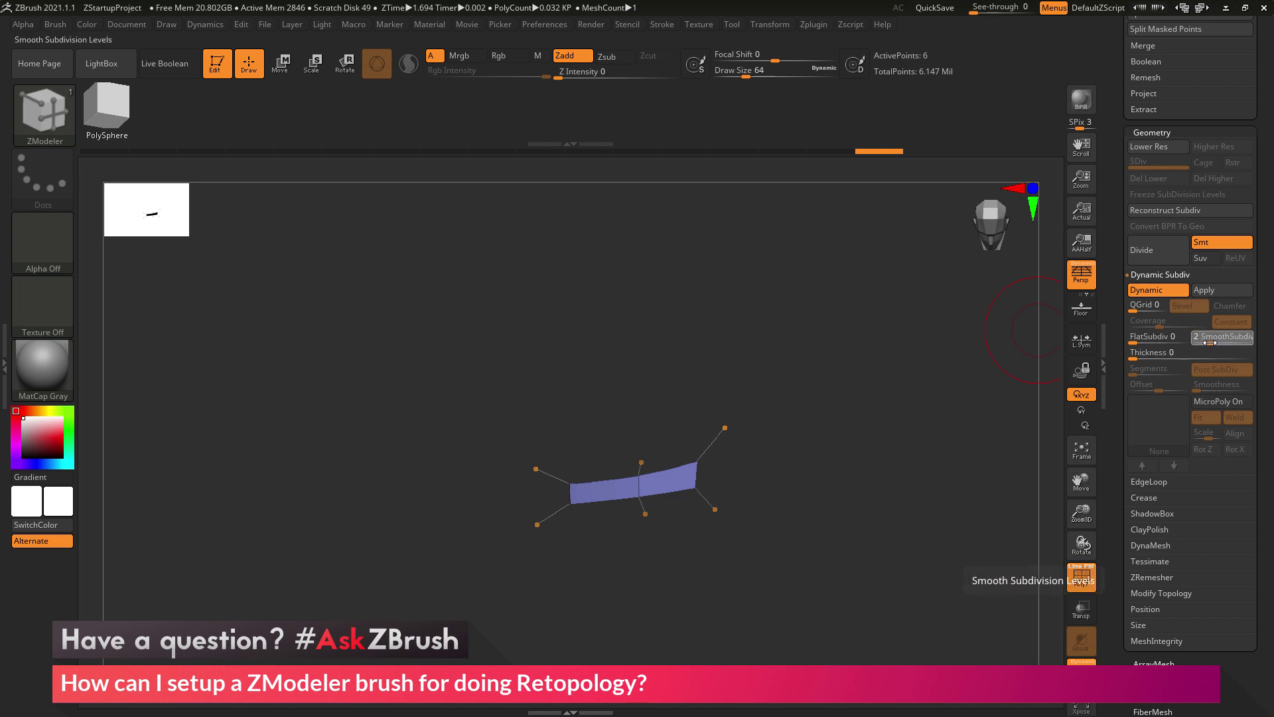
drag(1212, 343, 1196, 345)
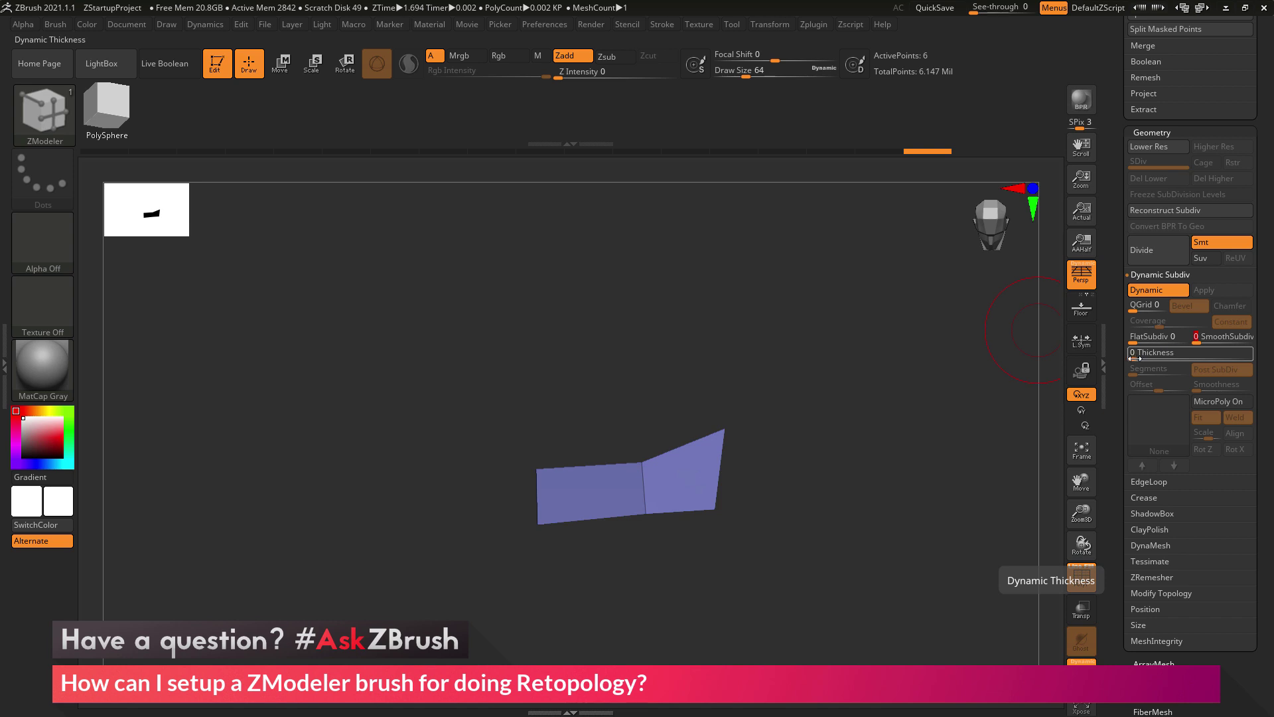
Turn off Solo to show the shoe again and set the patch Thickness to 0.0183.
click(1082, 664)
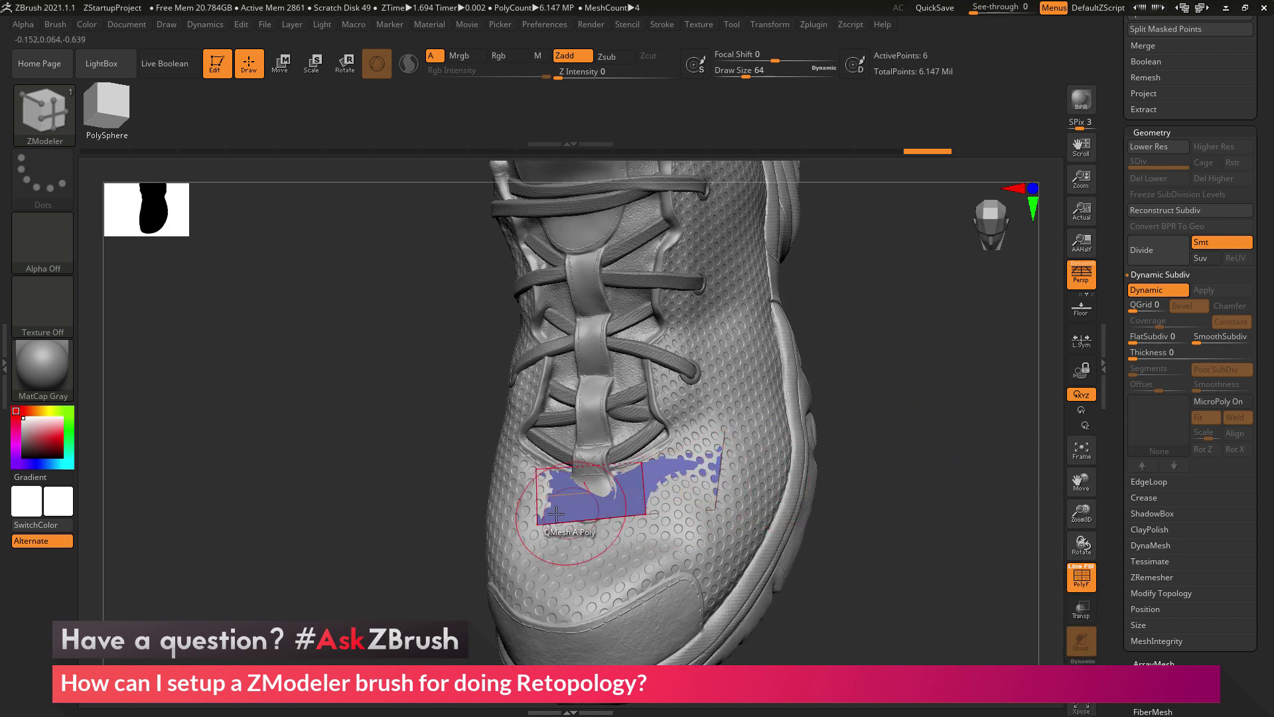
drag(1134, 359, 1180, 356)
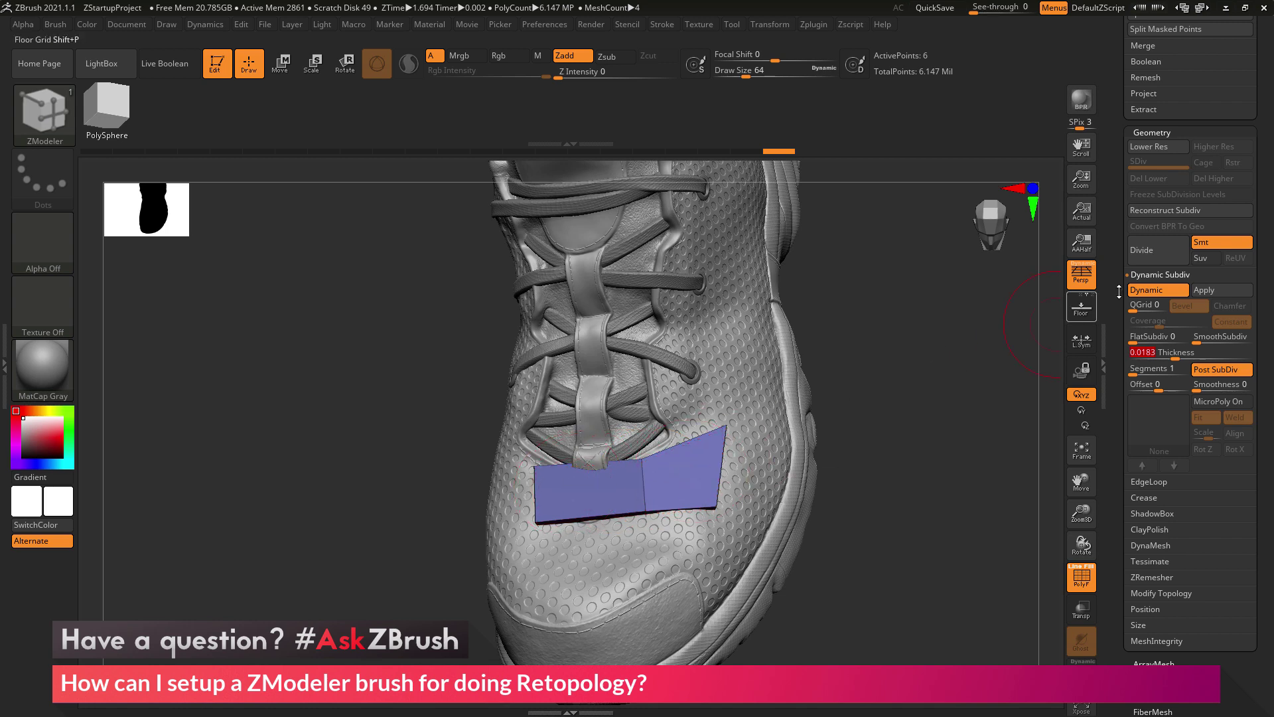
click(1148, 292)
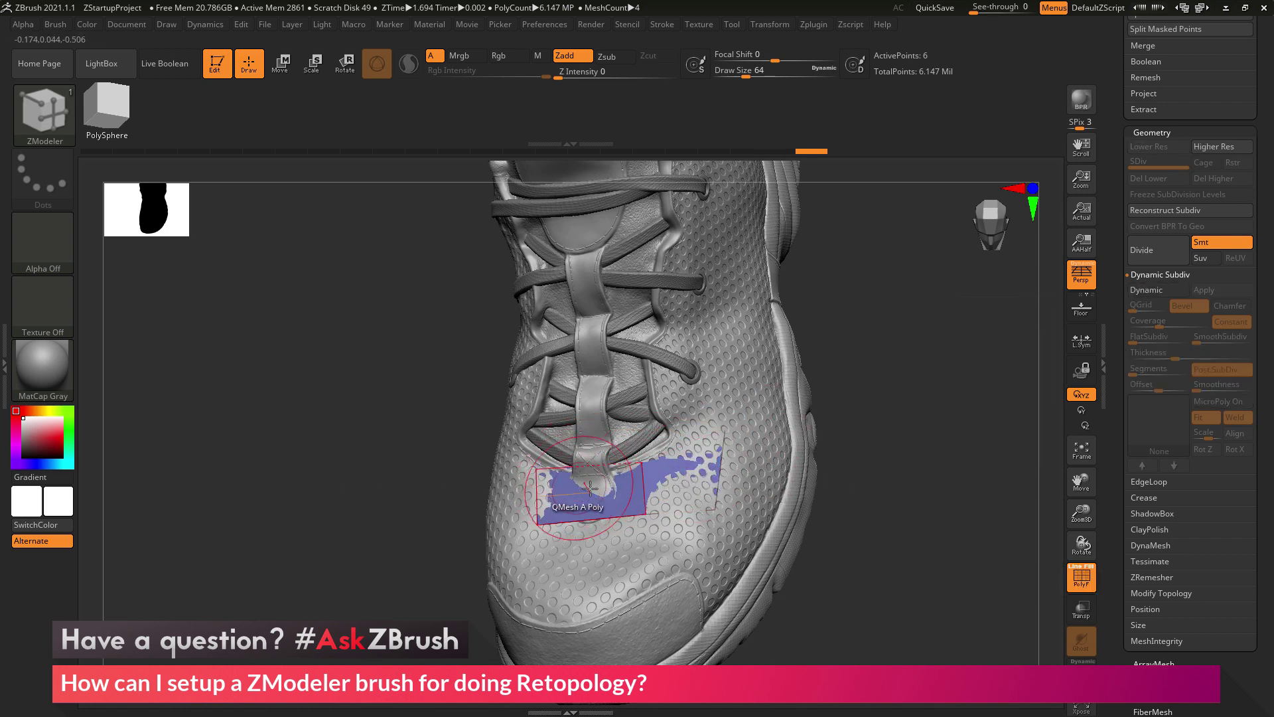
click(1157, 292)
Extrude new quads from the patch's right, lower and top edges, snapping corners onto the toe.
drag(964, 459, 953, 470)
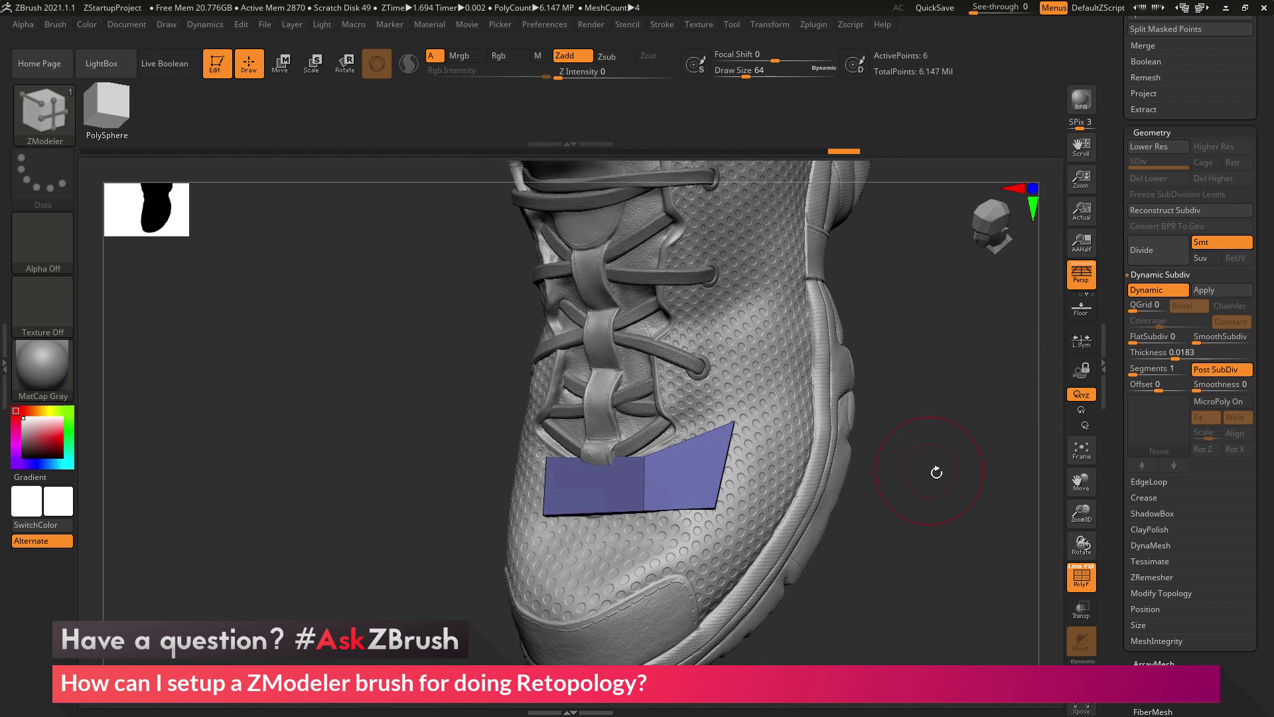
drag(725, 468, 768, 488)
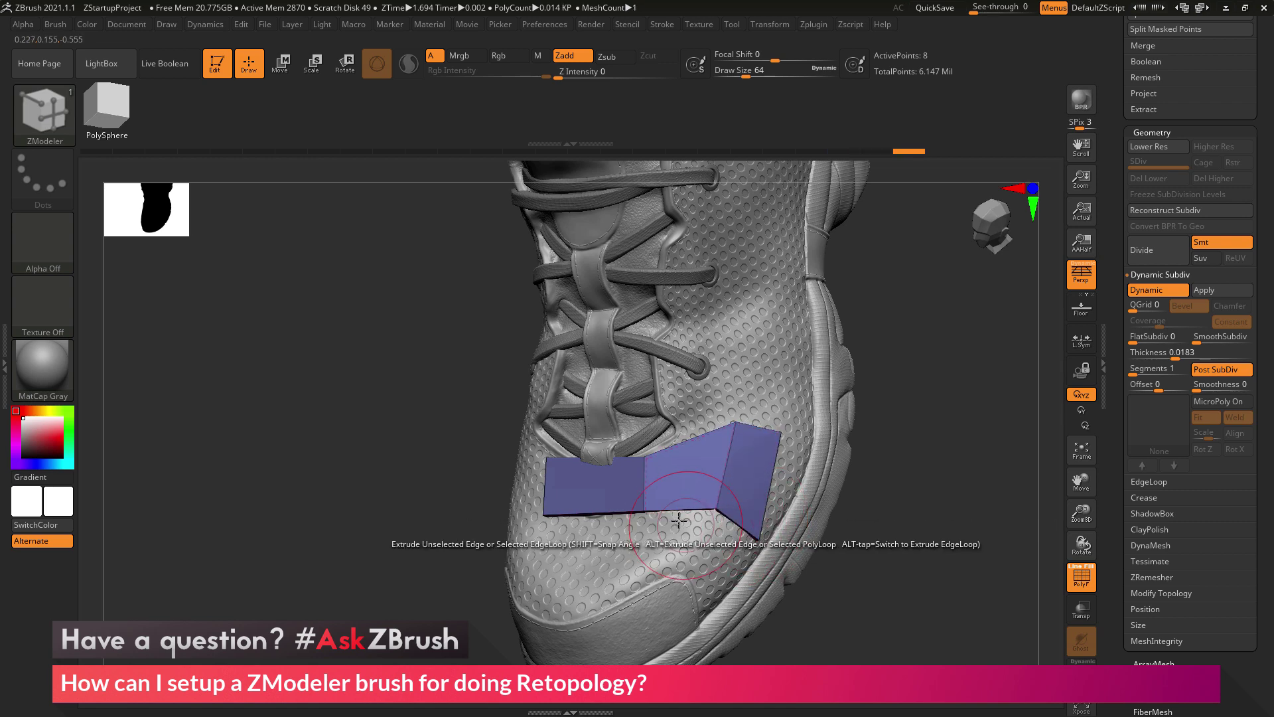
drag(679, 520, 757, 583)
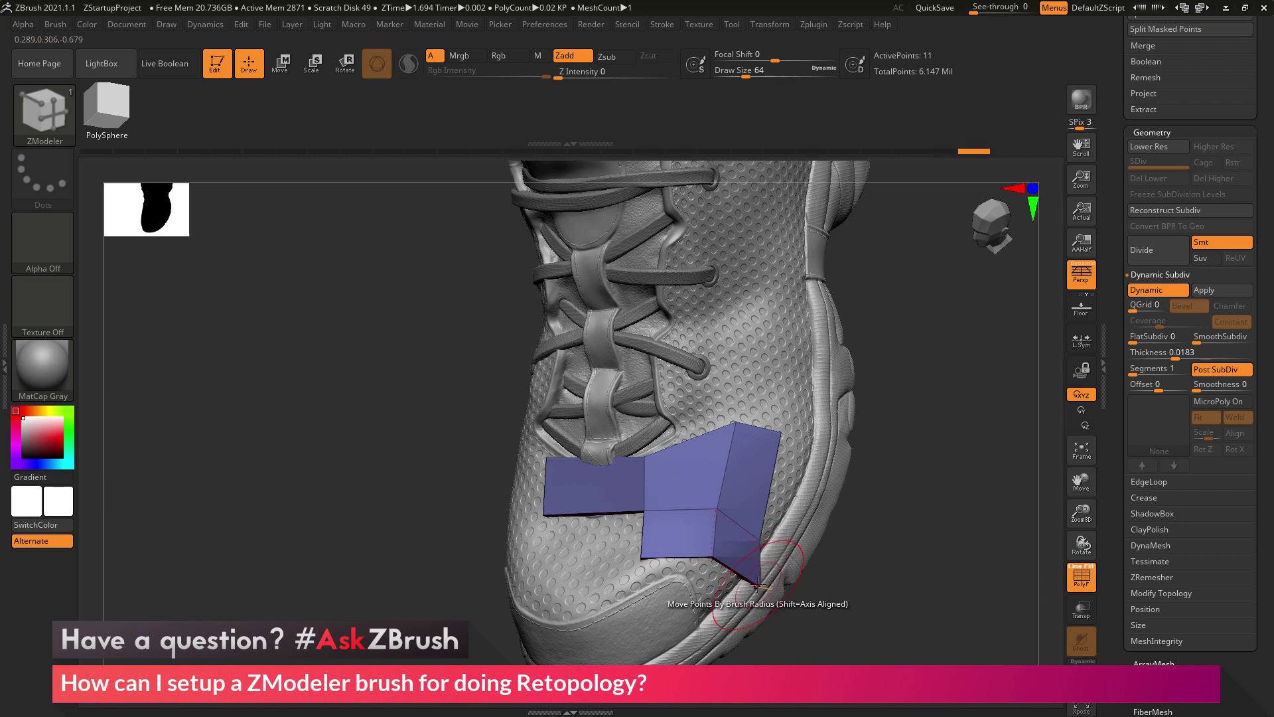
right_drag(757, 583, 783, 432)
drag(783, 432, 813, 468)
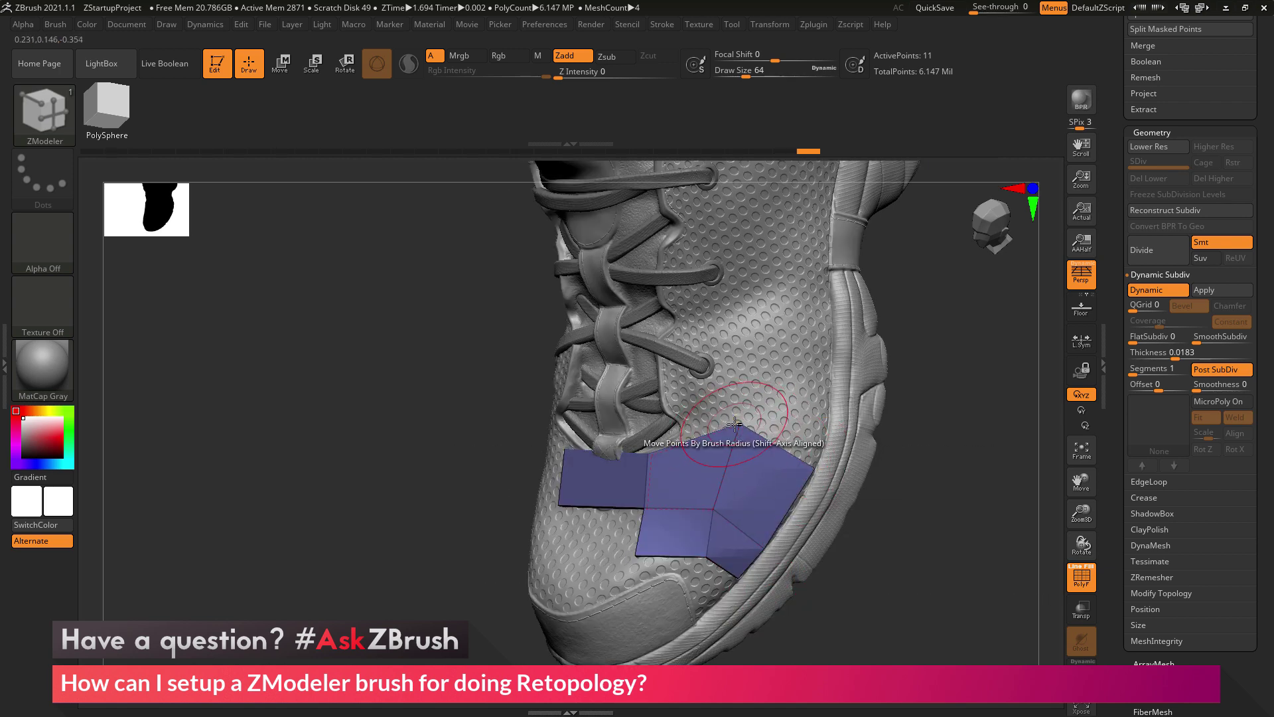
drag(735, 424, 826, 402)
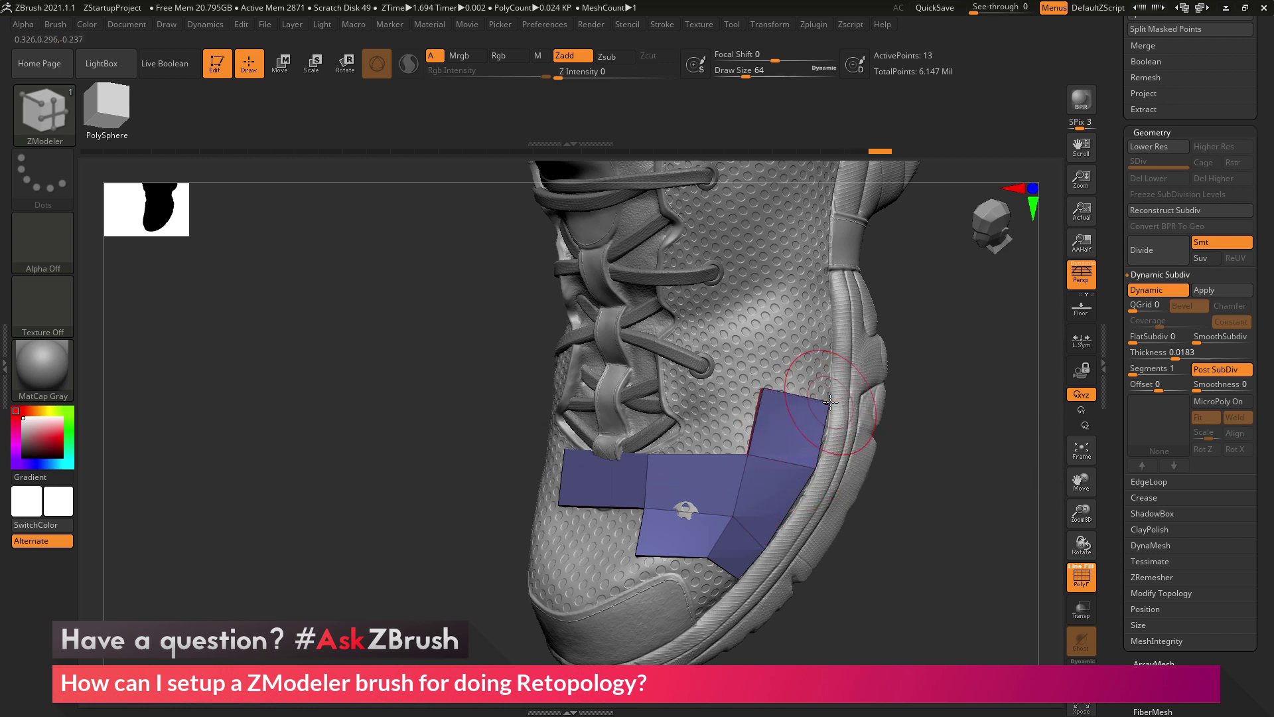
right_drag(796, 425, 776, 486)
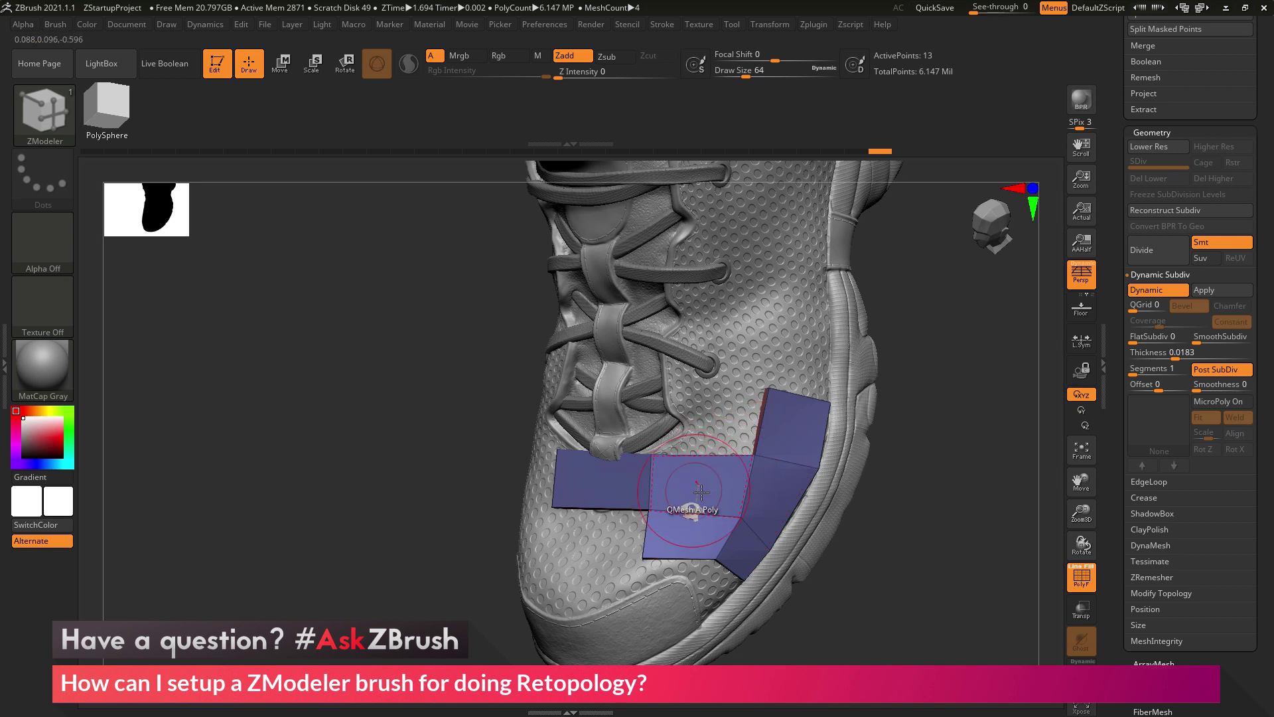
drag(692, 457, 684, 386)
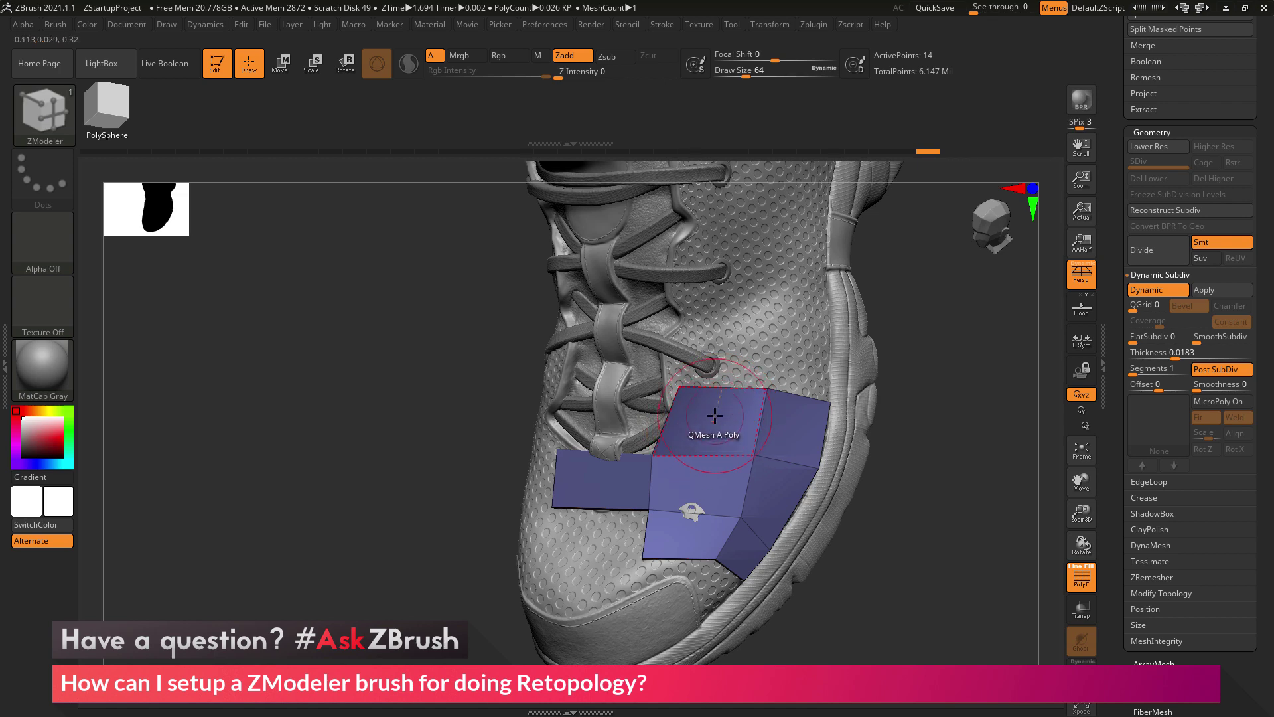
Change ZModeler's polygon action from QMesh to Do Nothing.
key(space)
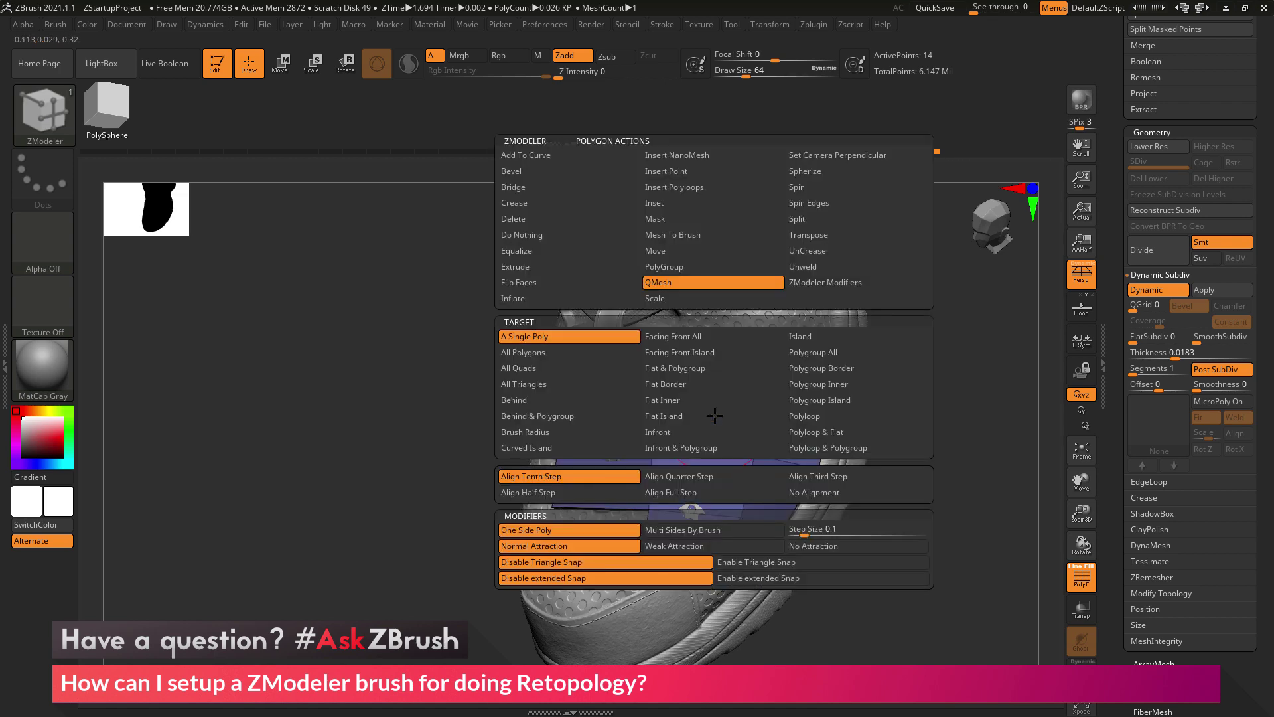
click(524, 235)
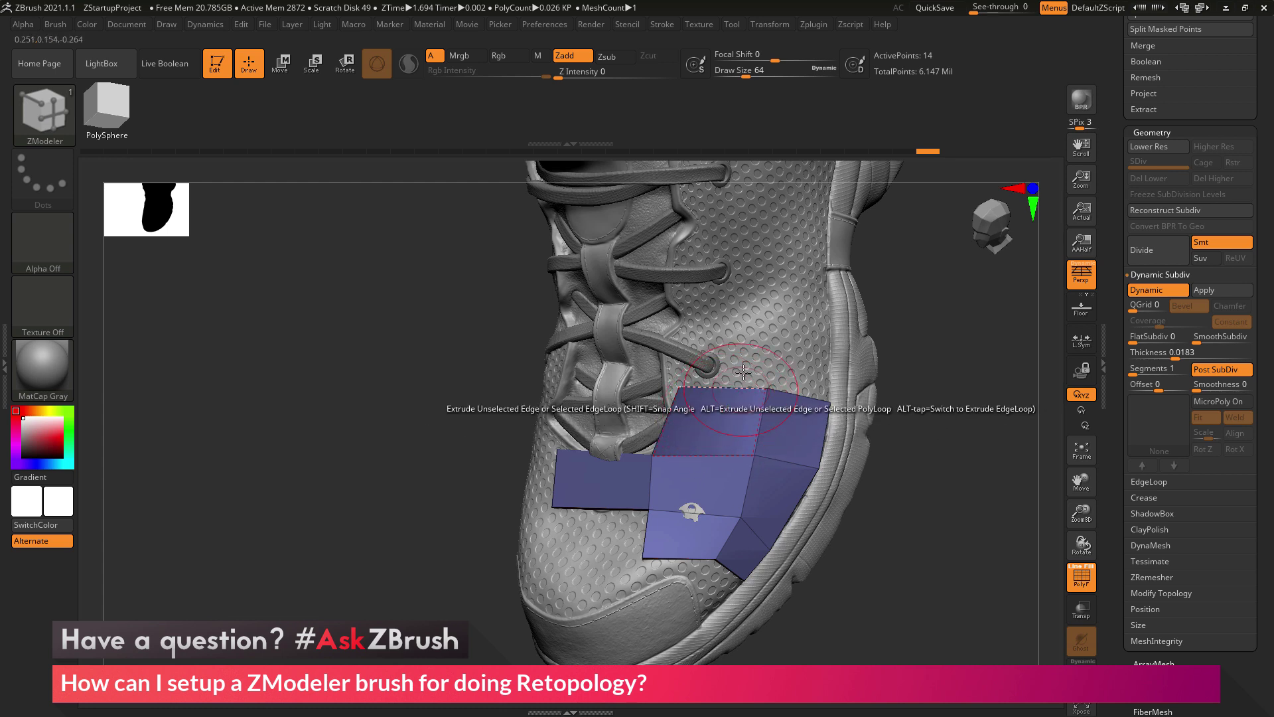
drag(797, 394, 765, 257)
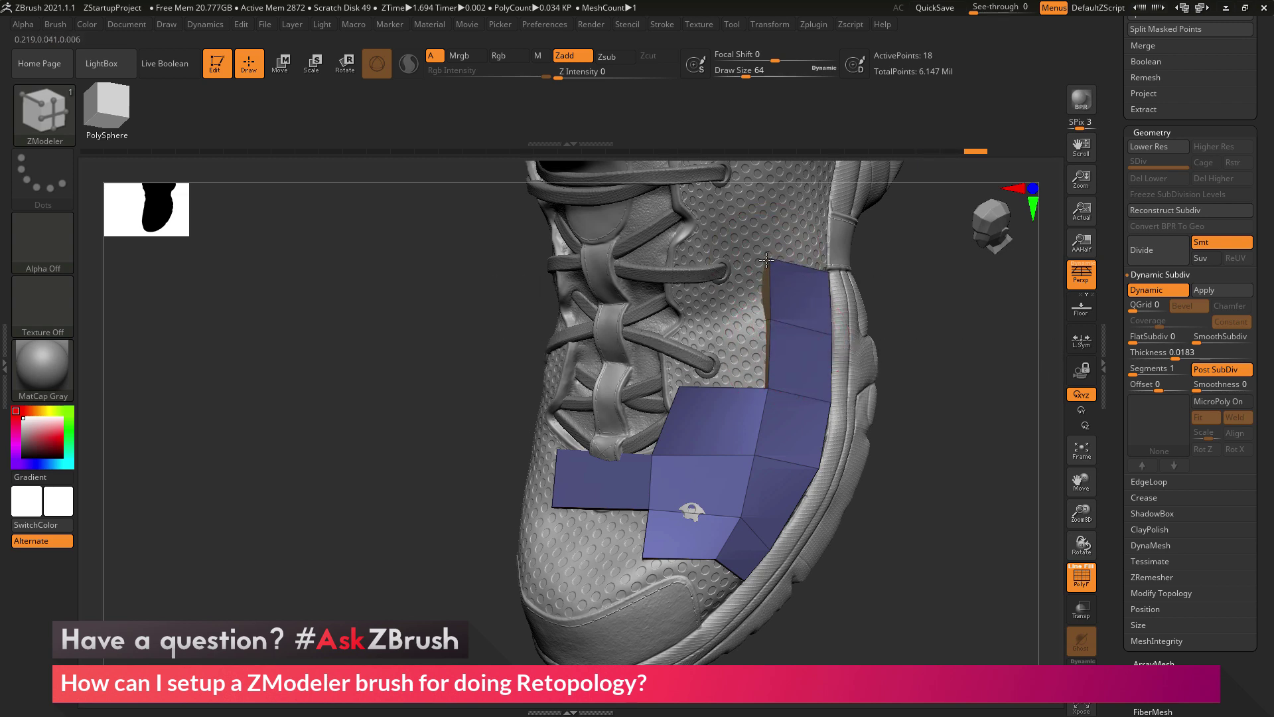
drag(928, 536, 782, 474)
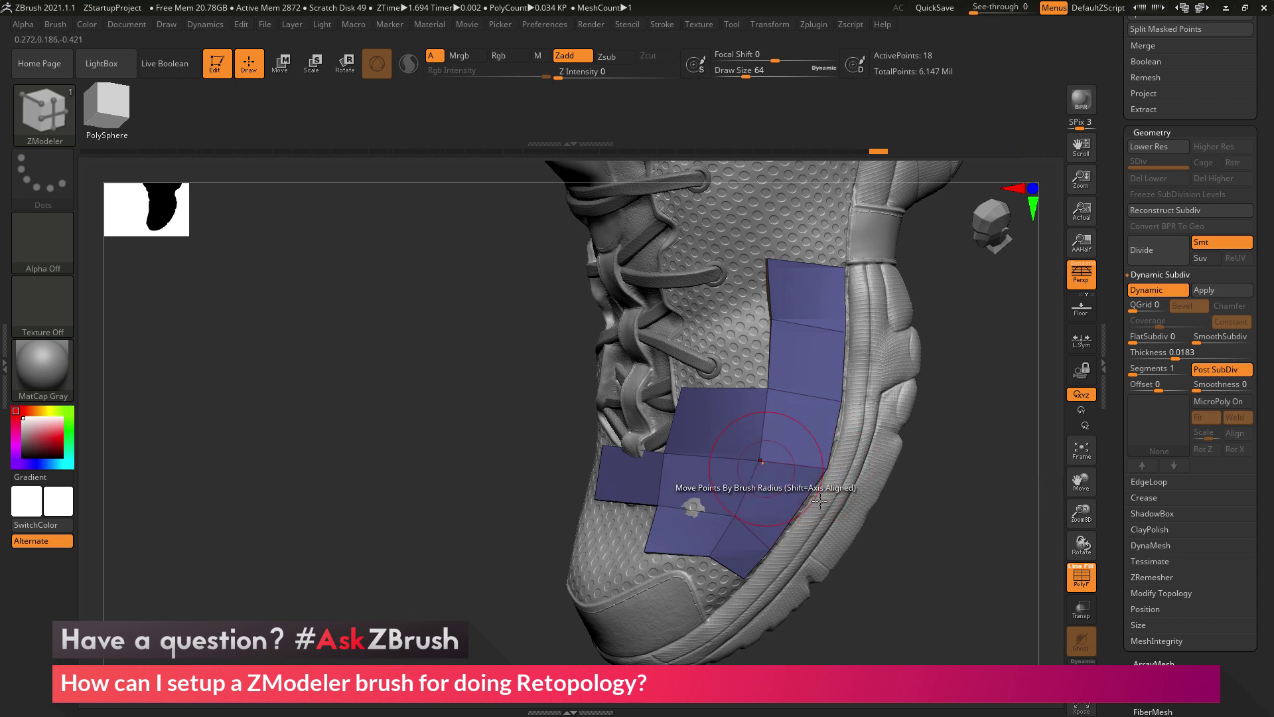
drag(908, 500, 740, 409)
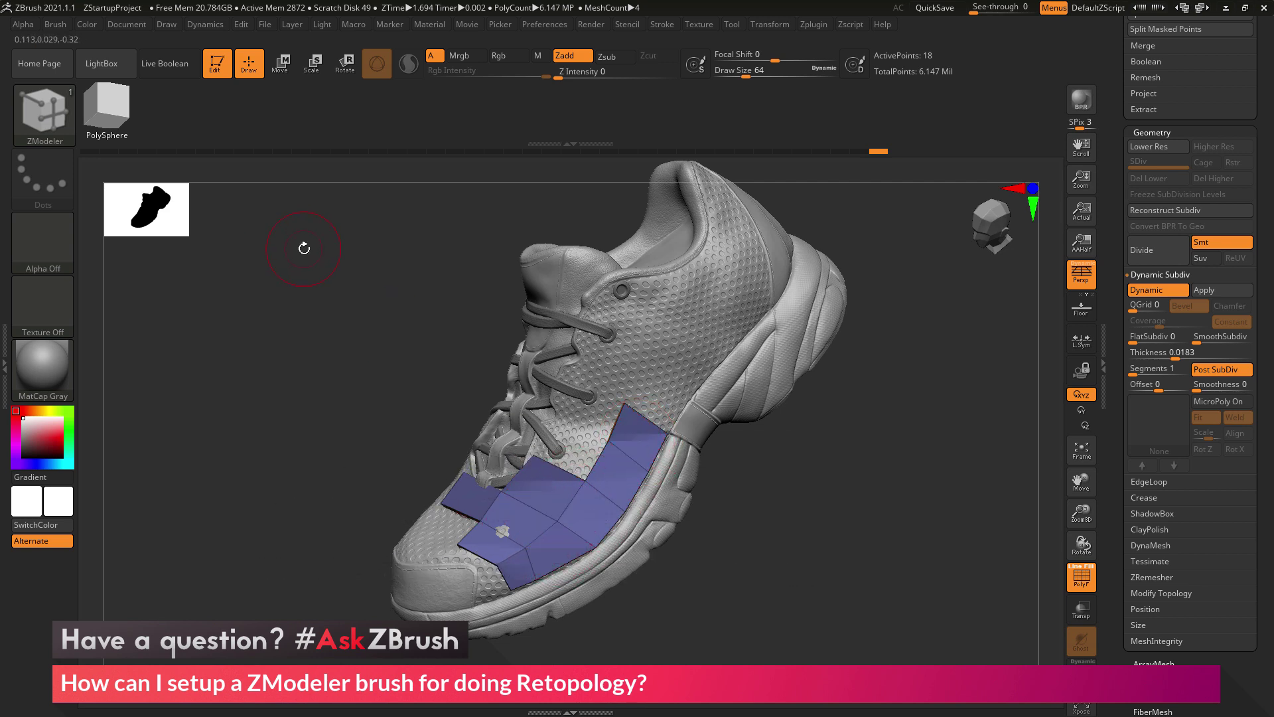
Save the ZModeler brush as the preset 'ZModeler Retopo' in the BrushPresets folder.
click(52, 25)
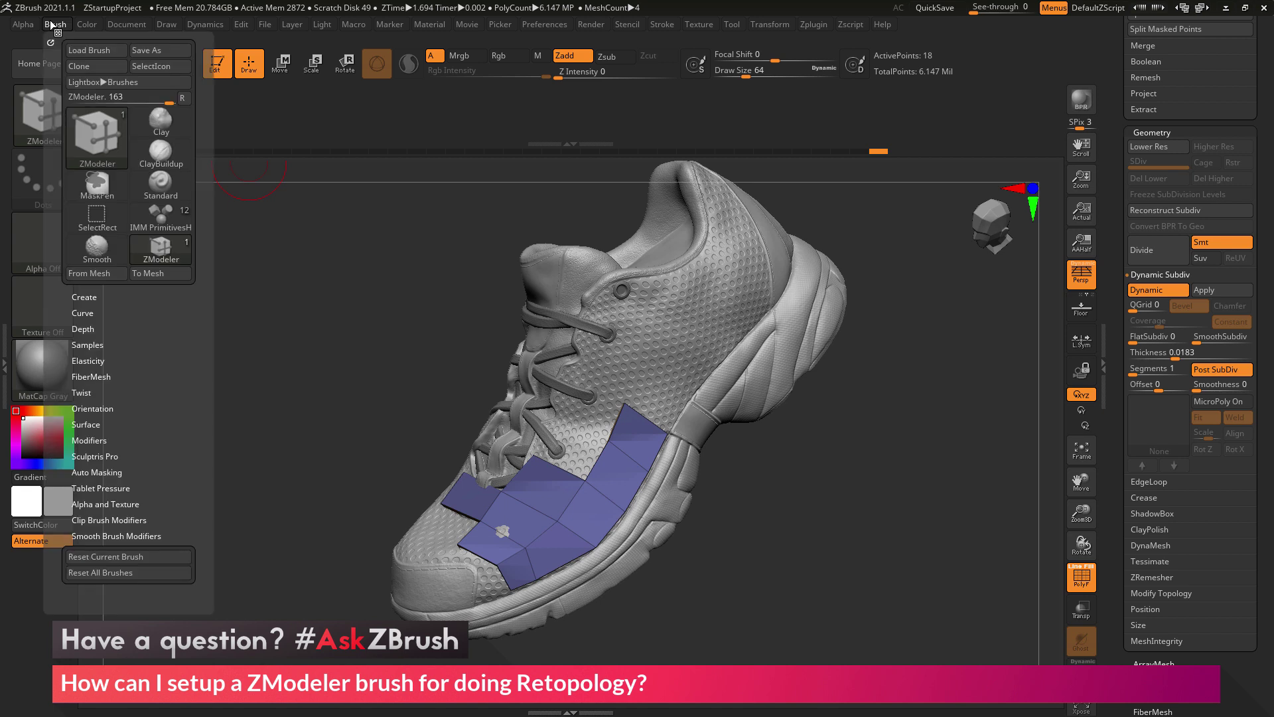
click(162, 49)
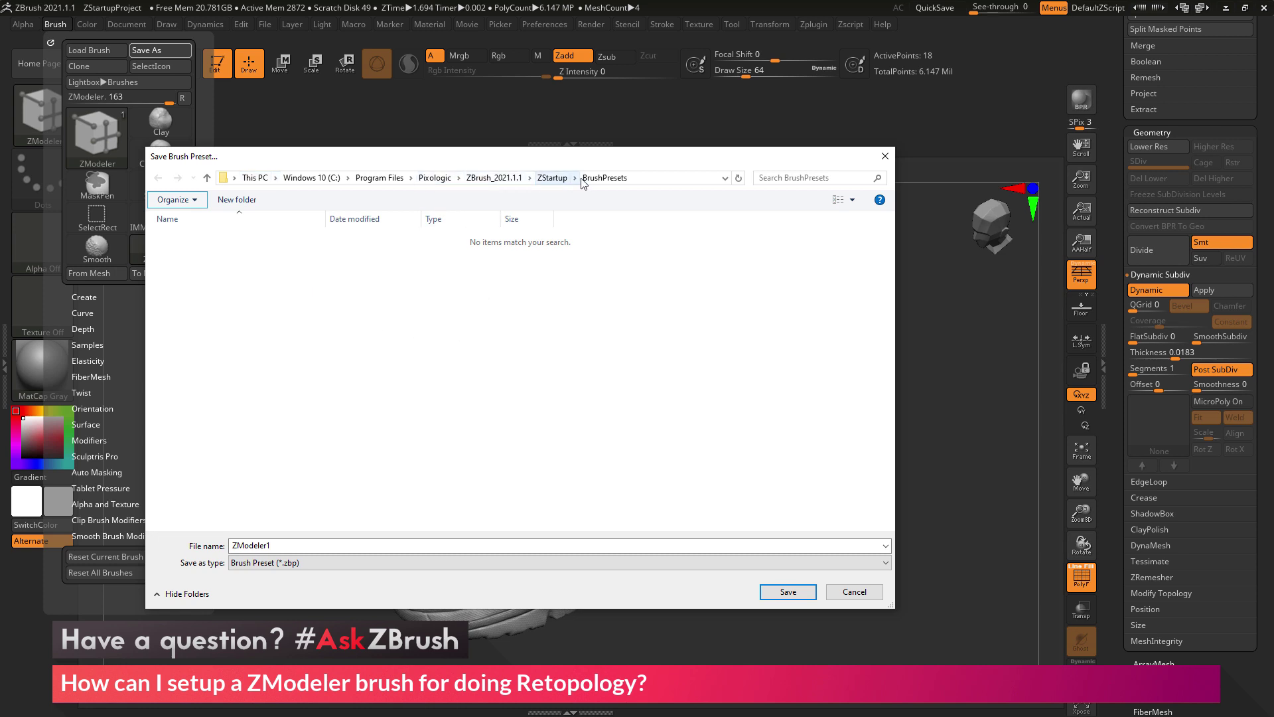
double_click(511, 546)
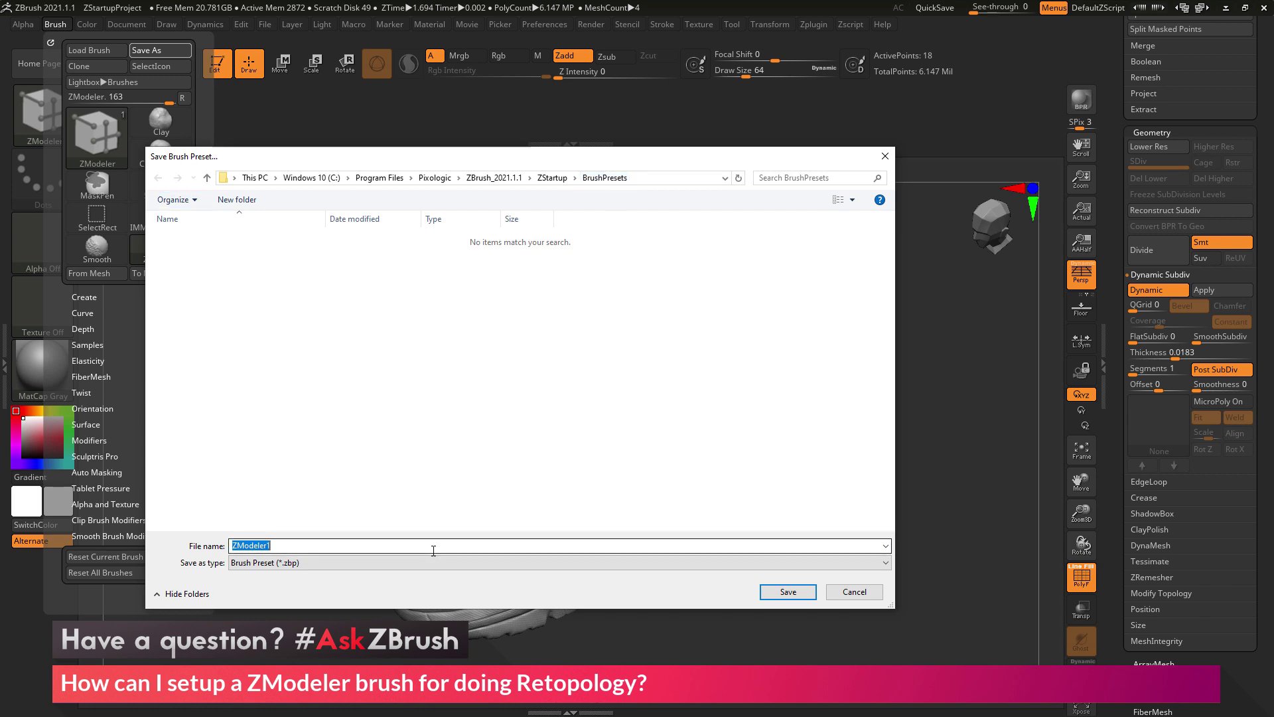
click(269, 546)
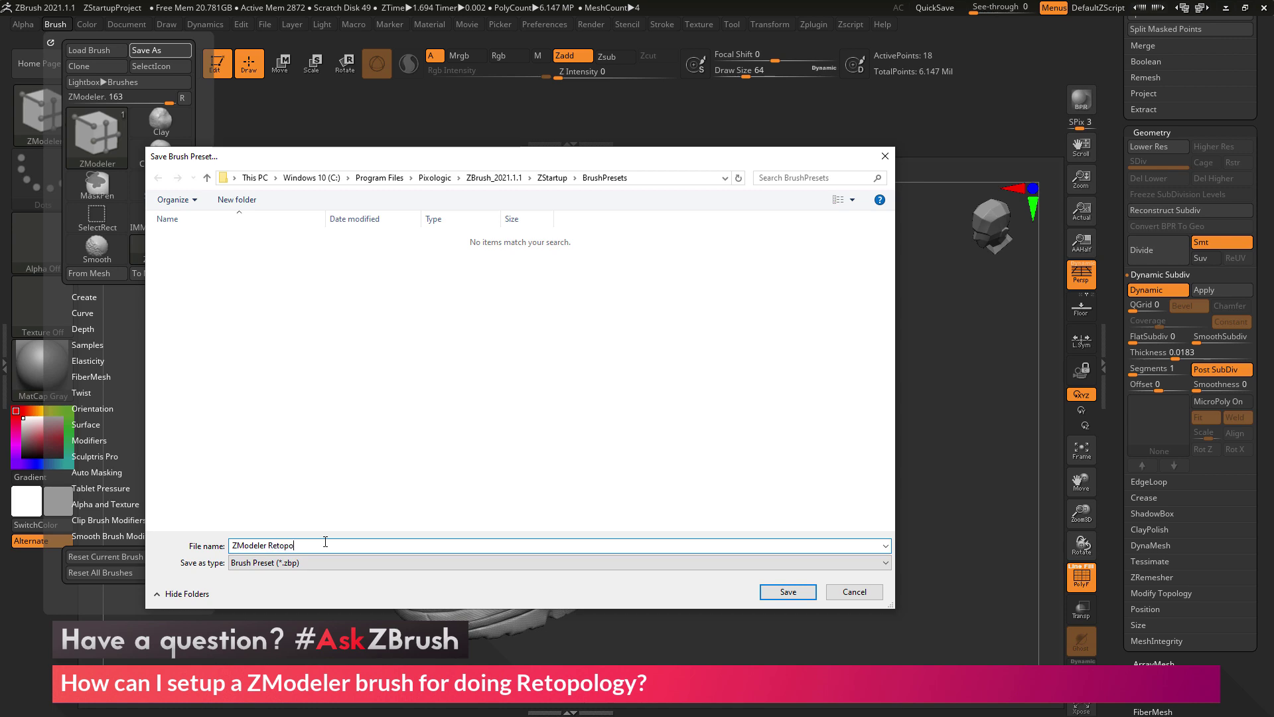
text(Retopo)
click(800, 592)
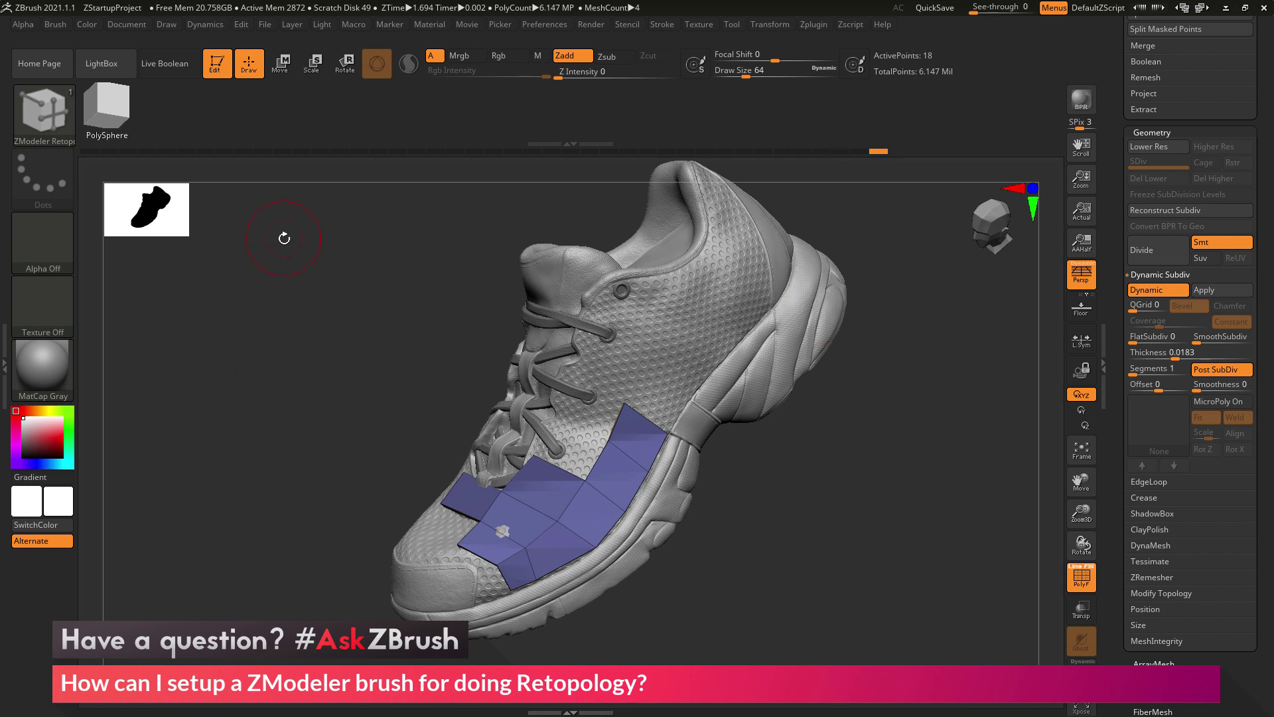
Save the shoe and its retopology patch to disk as the ZTool file 'Shoe'.
click(40, 116)
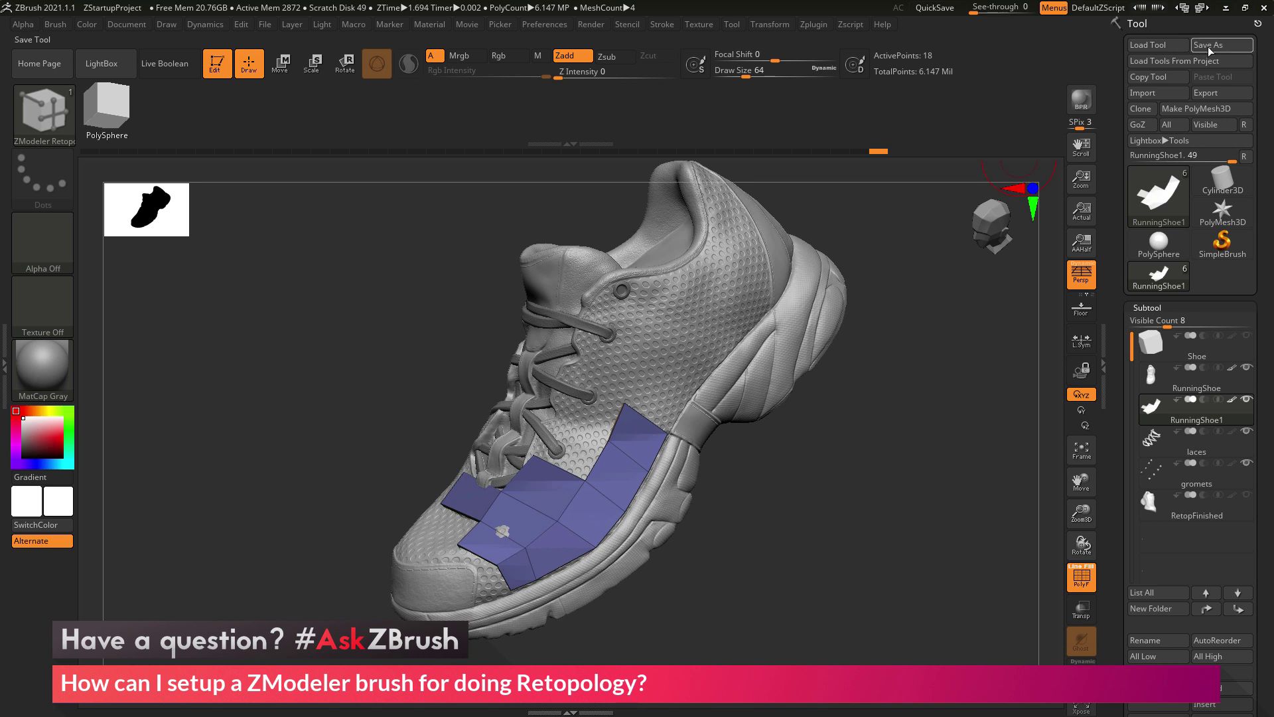
click(1208, 47)
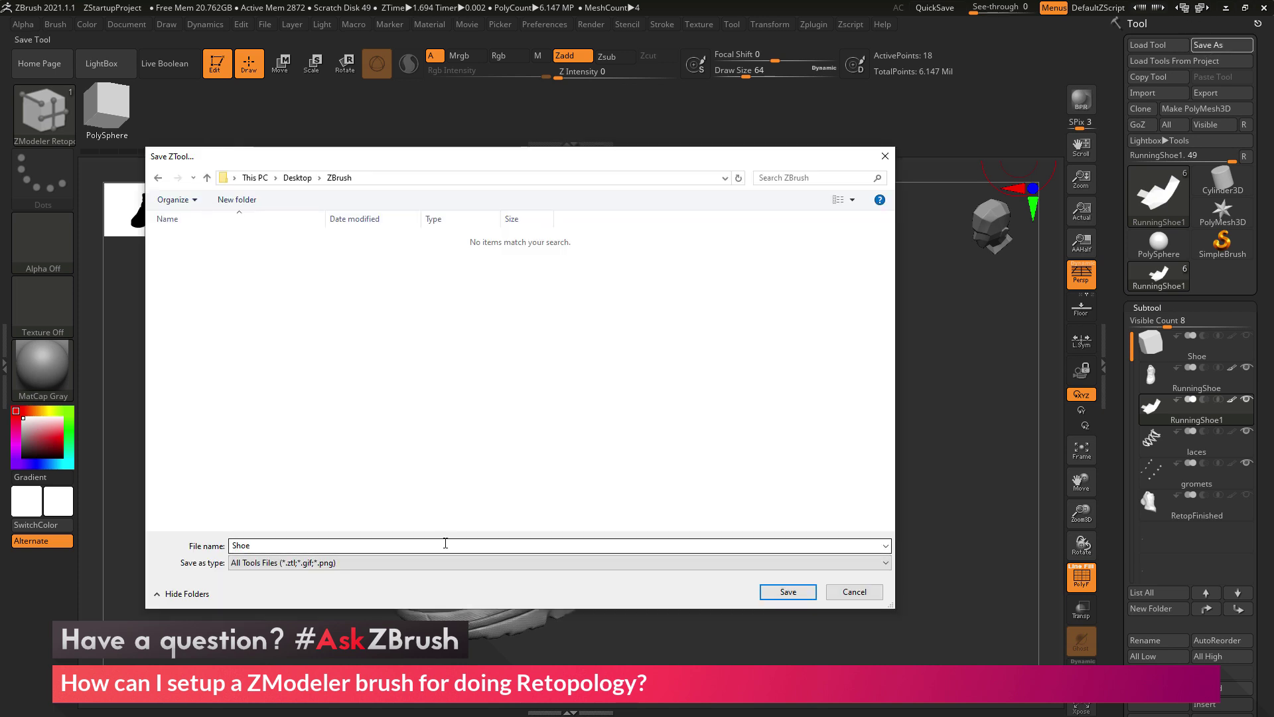
click(790, 592)
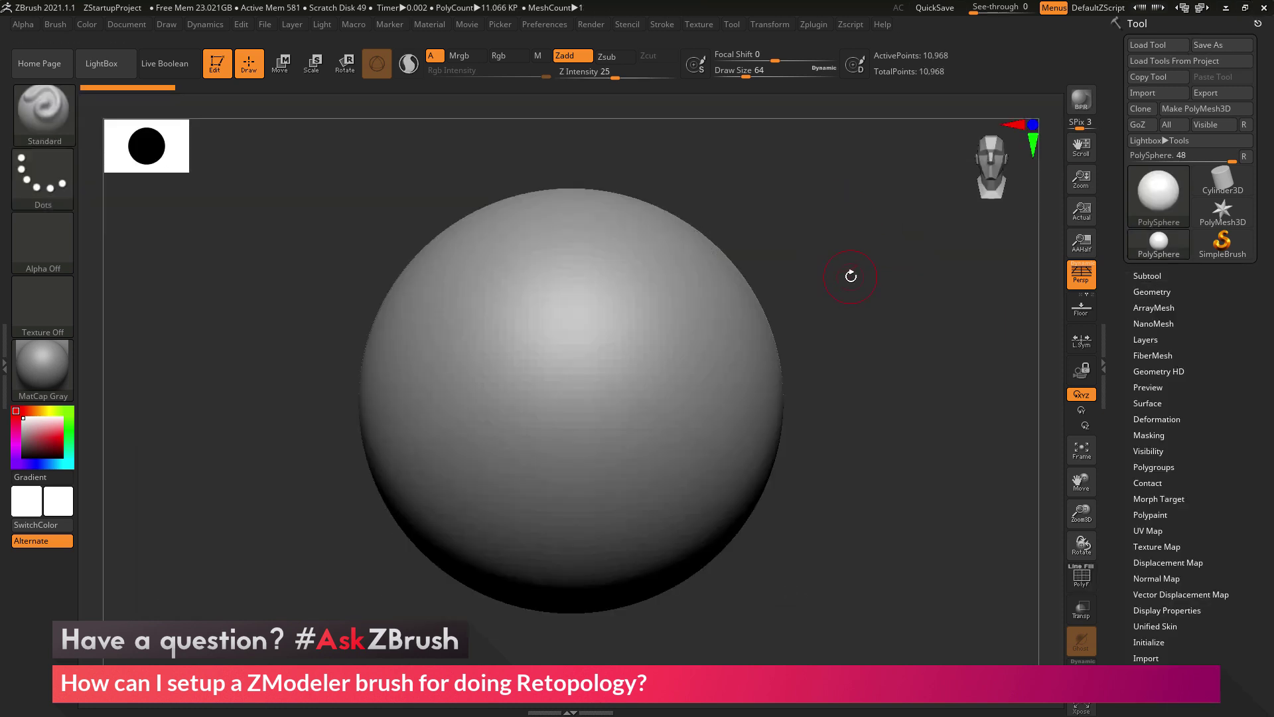
Load the saved Shoe.ZTL tool from the Tool menu.
click(1157, 48)
click(257, 240)
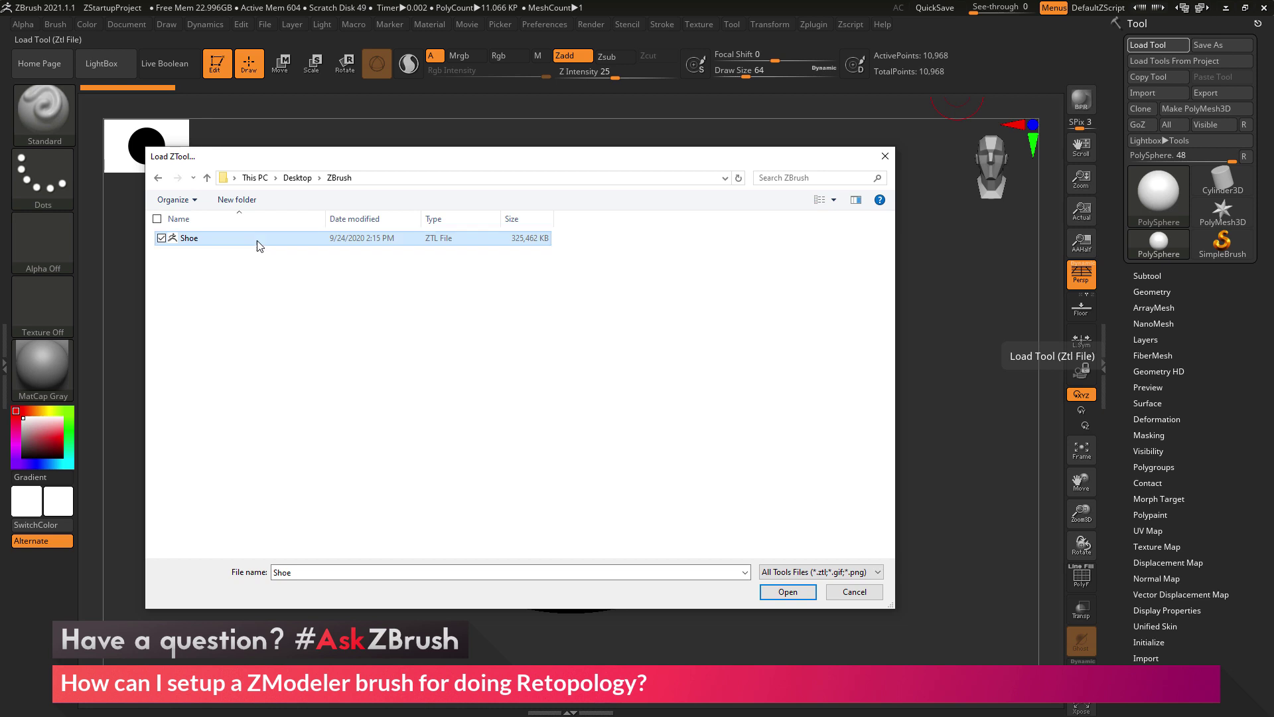
click(778, 591)
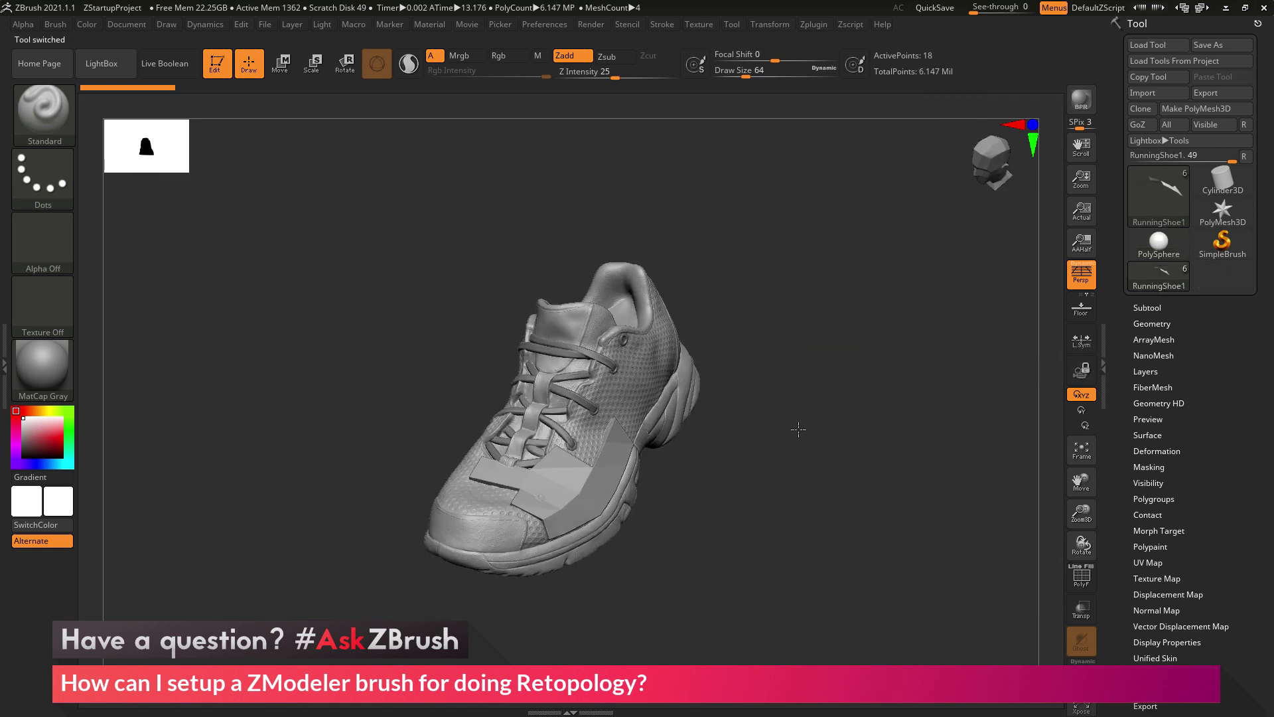
Frame the shoe, turn on PolyF, and orbit to the purple retopology patch.
key(f)
click(1081, 576)
drag(958, 560, 819, 556)
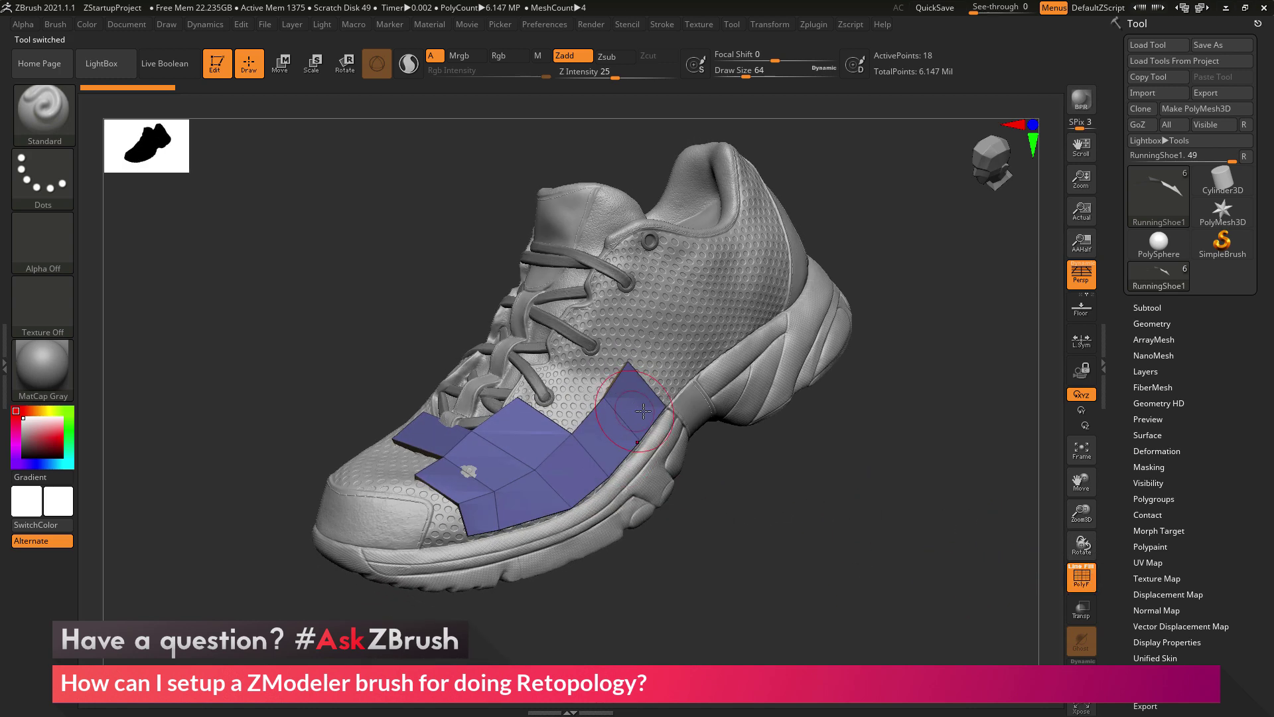
click(43, 109)
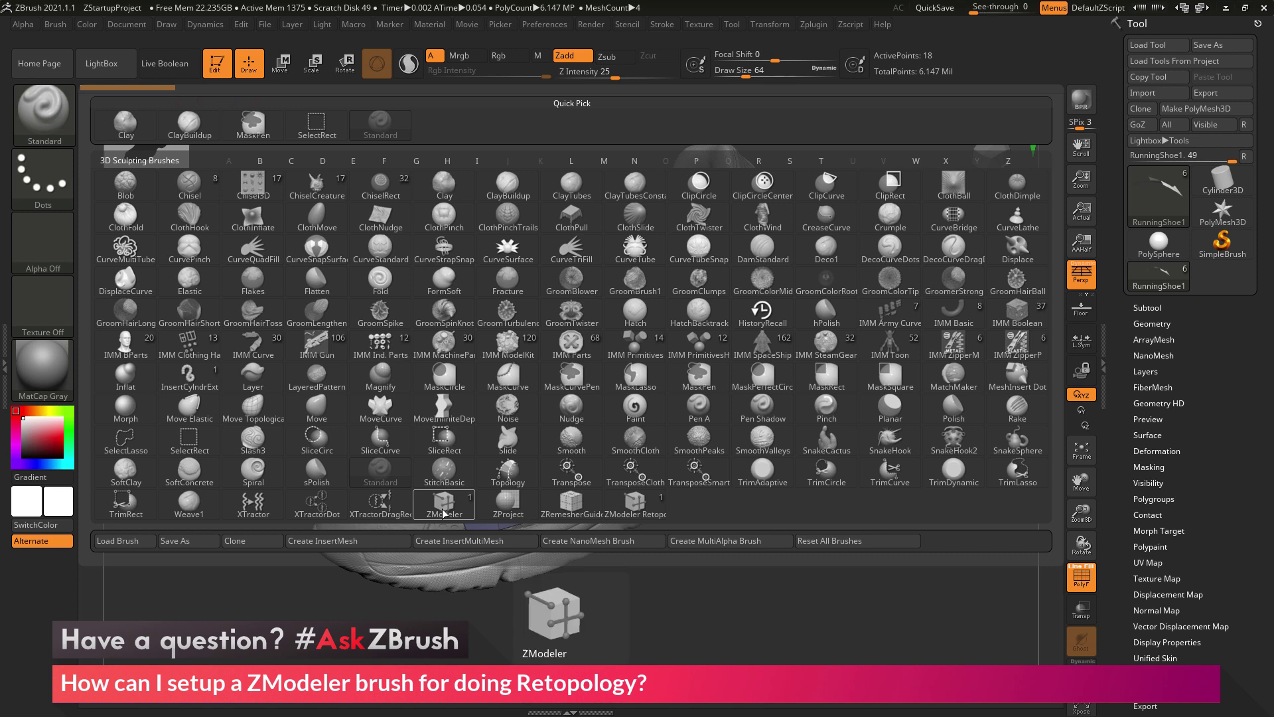
With ZModeler Retopo selected, extrude three quads up the shoe's side and toward the heel.
click(631, 512)
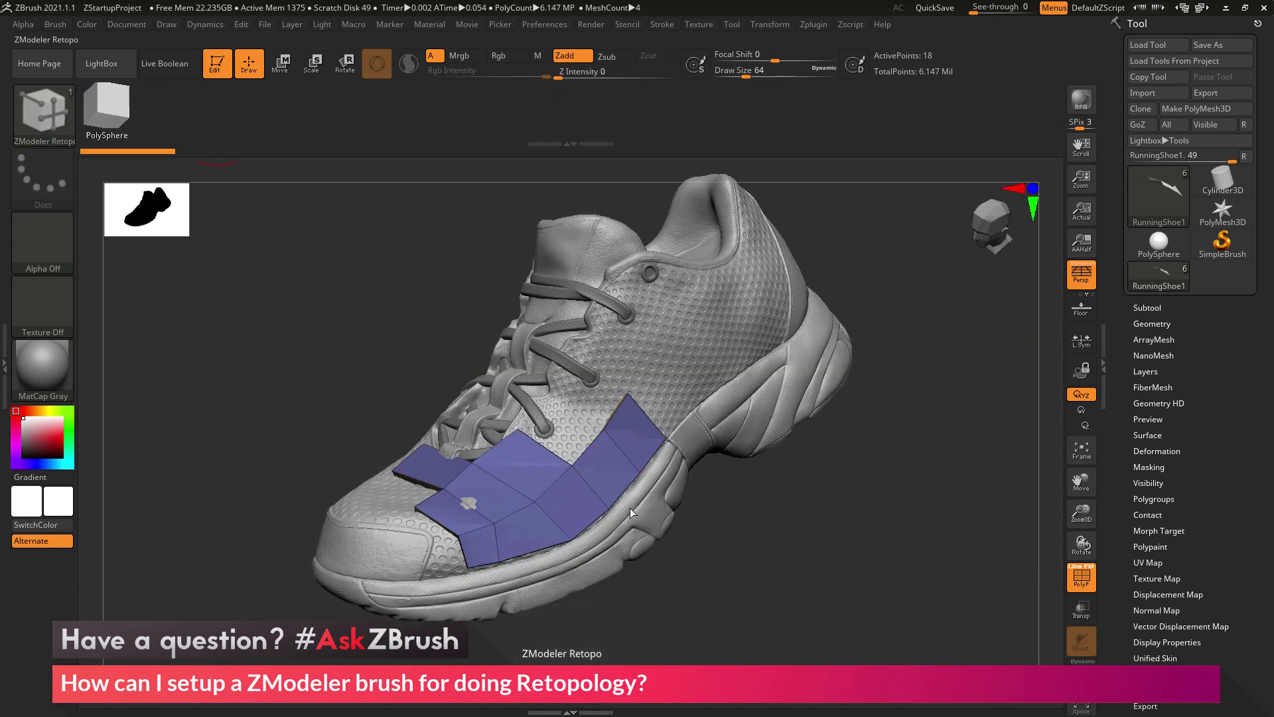
drag(759, 524, 670, 465)
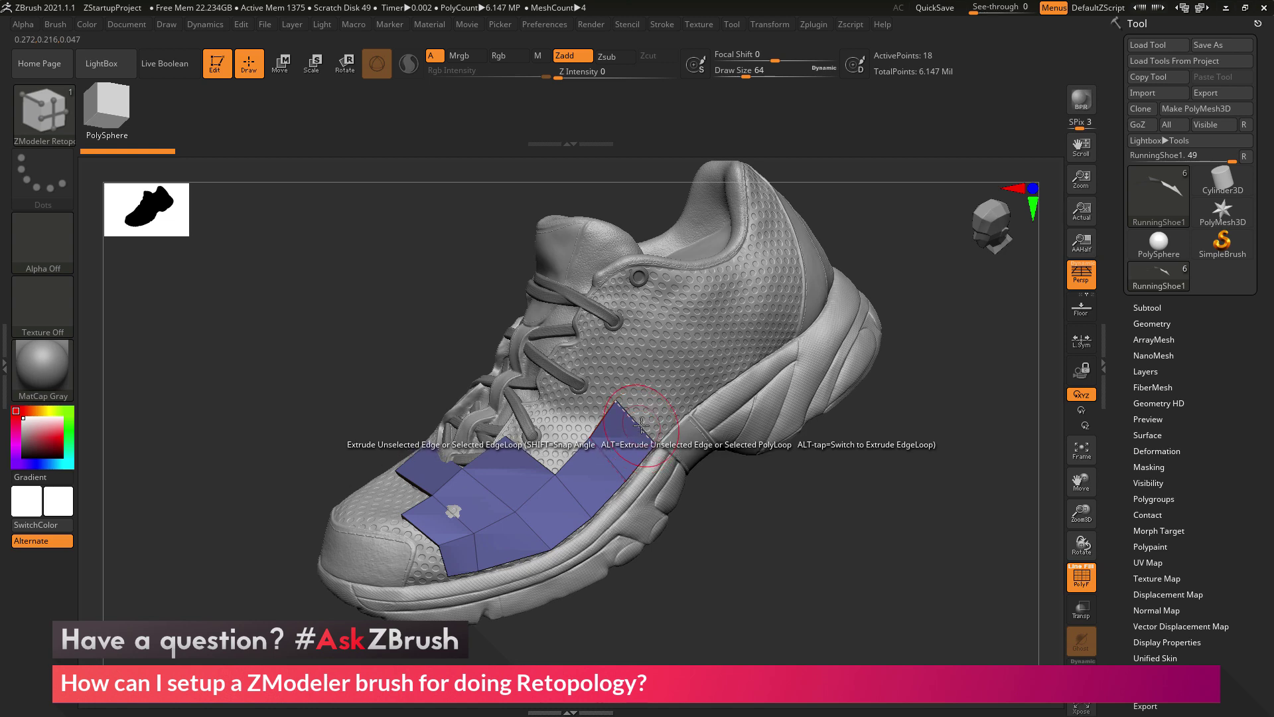
drag(641, 431, 671, 385)
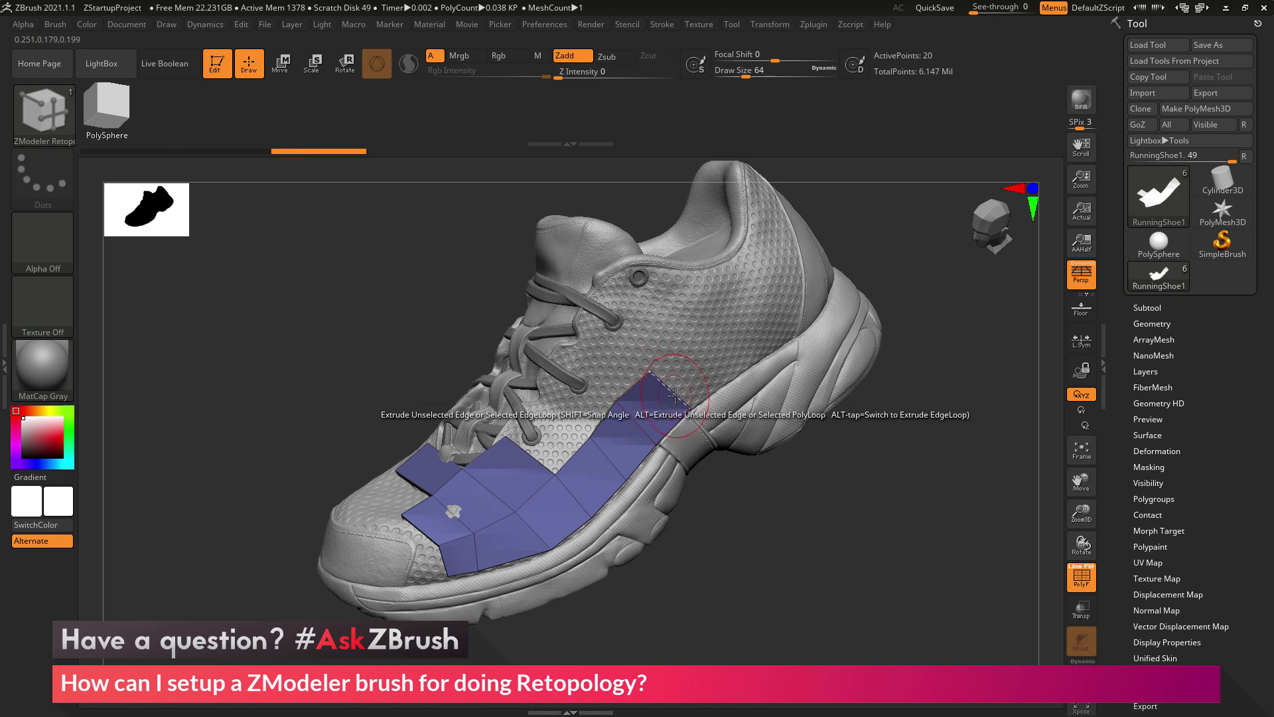
drag(674, 390, 787, 304)
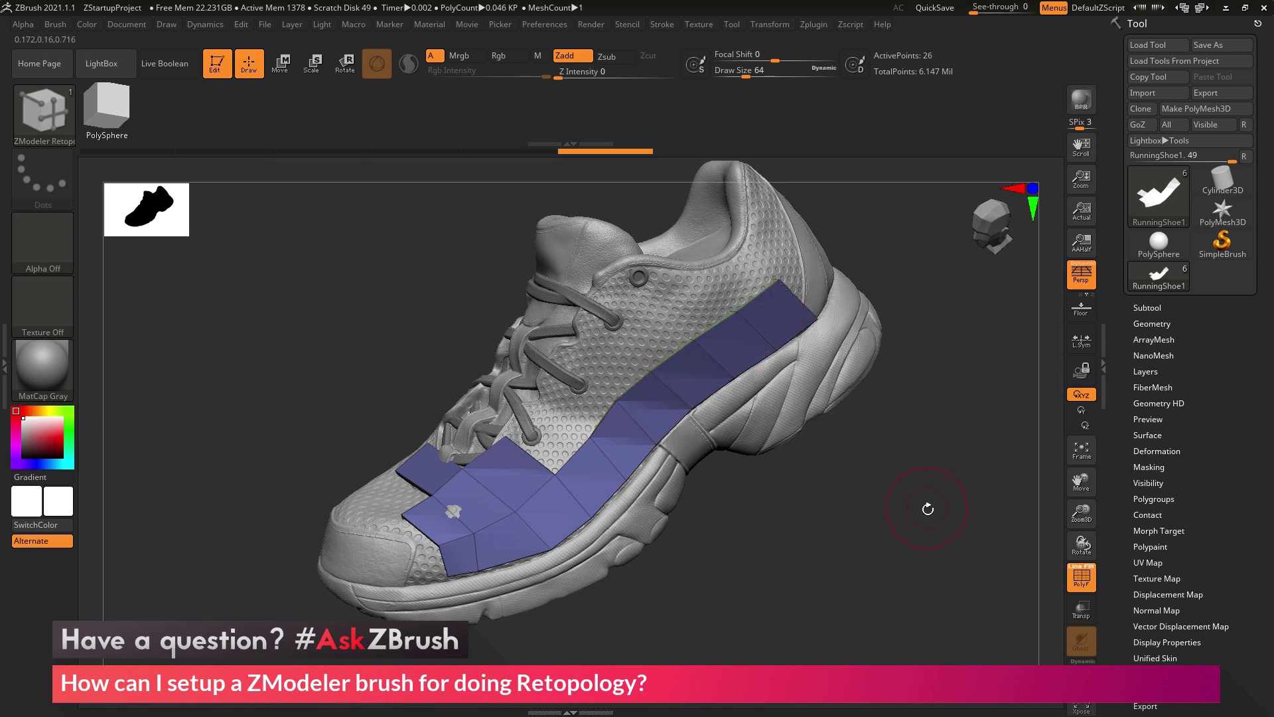
drag(925, 510, 740, 514)
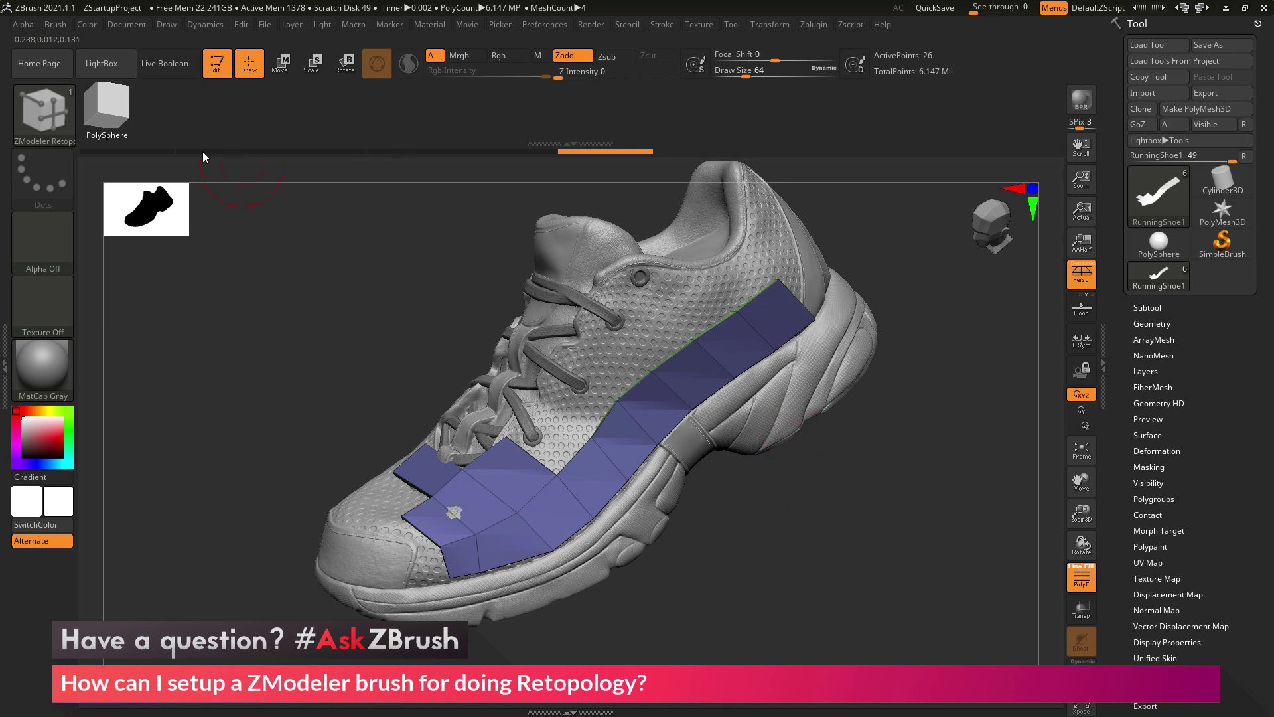
Review the ZModeler Edge, Point and Polygon actions and save the retopo brush as a preset.
click(64, 121)
key(space)
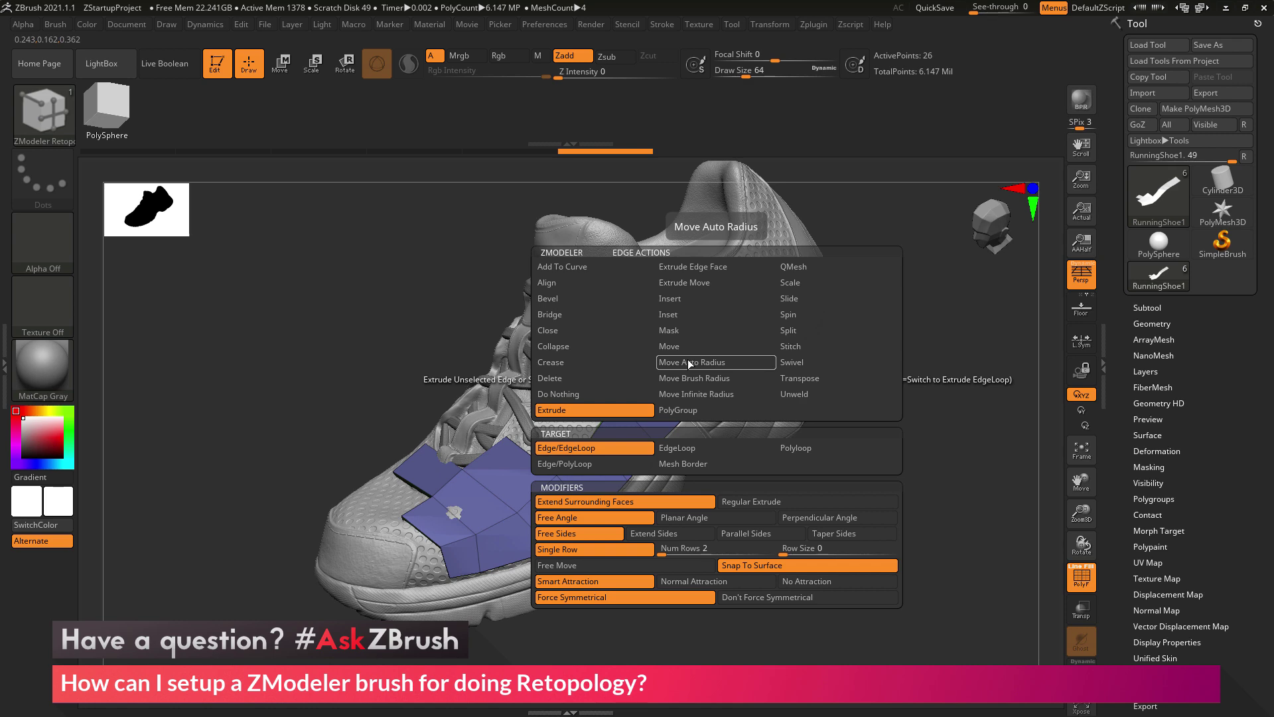
key(space)
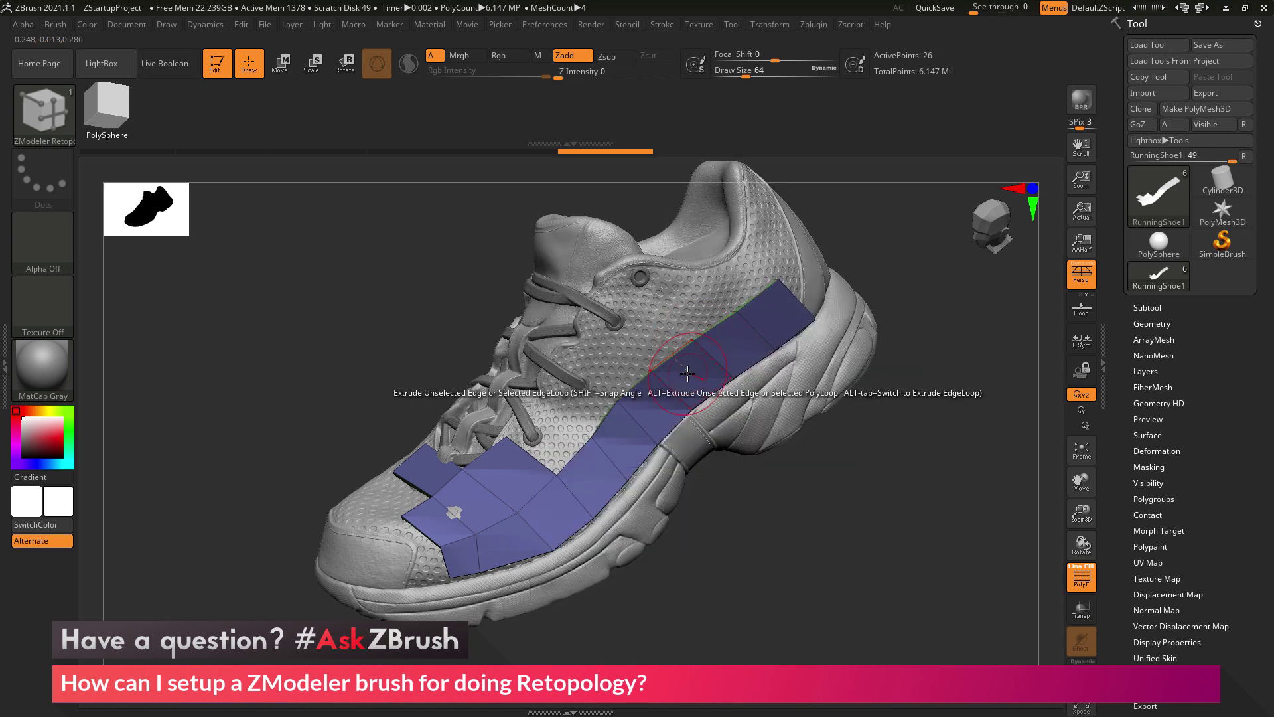
key(space)
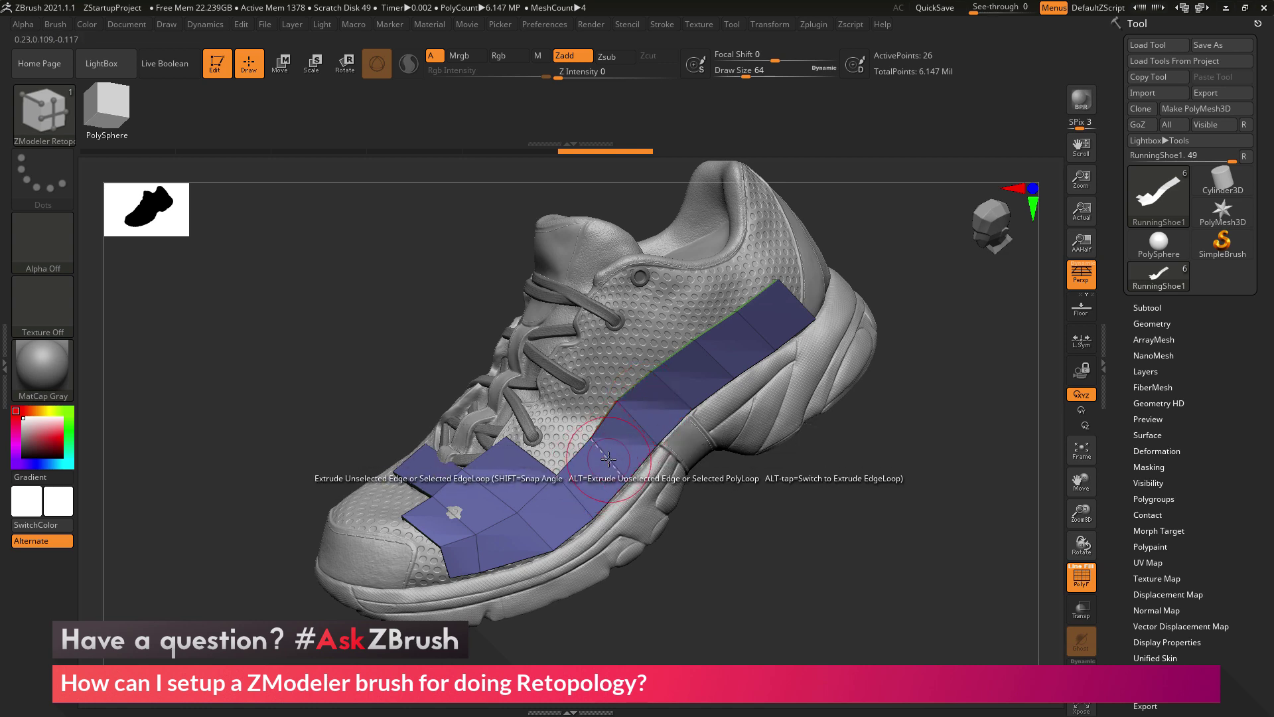
click(53, 24)
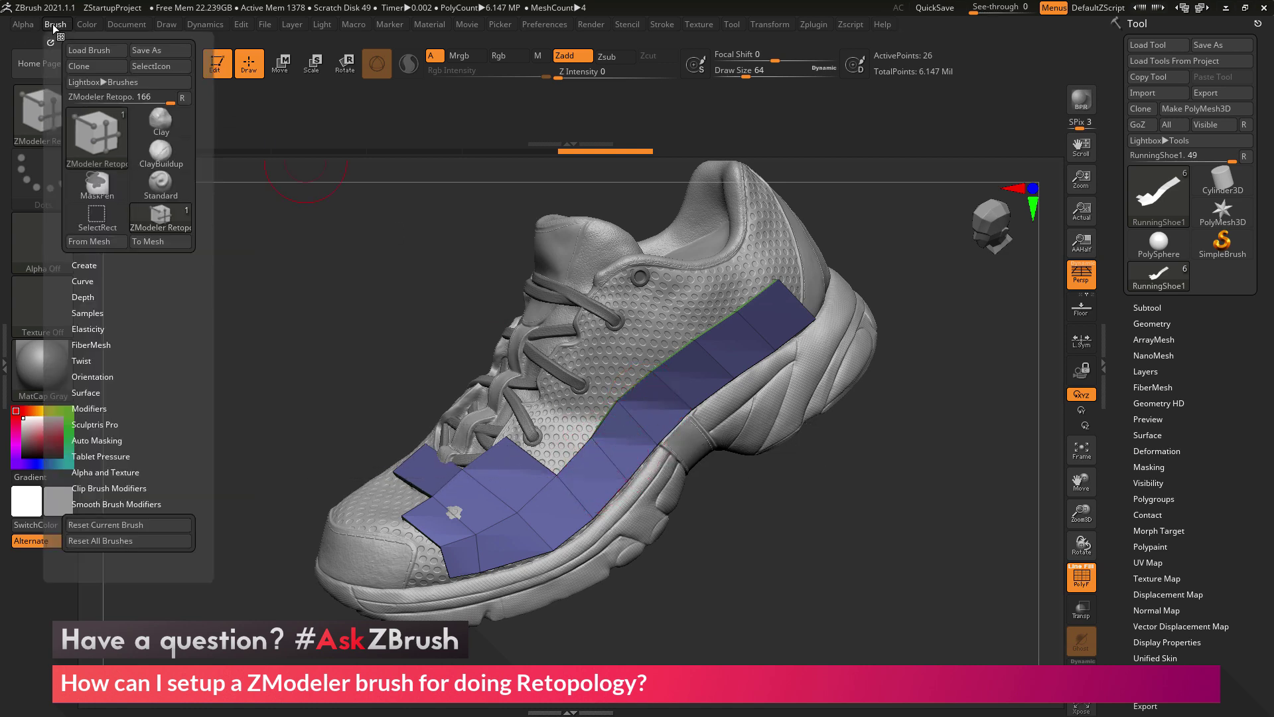
click(160, 49)
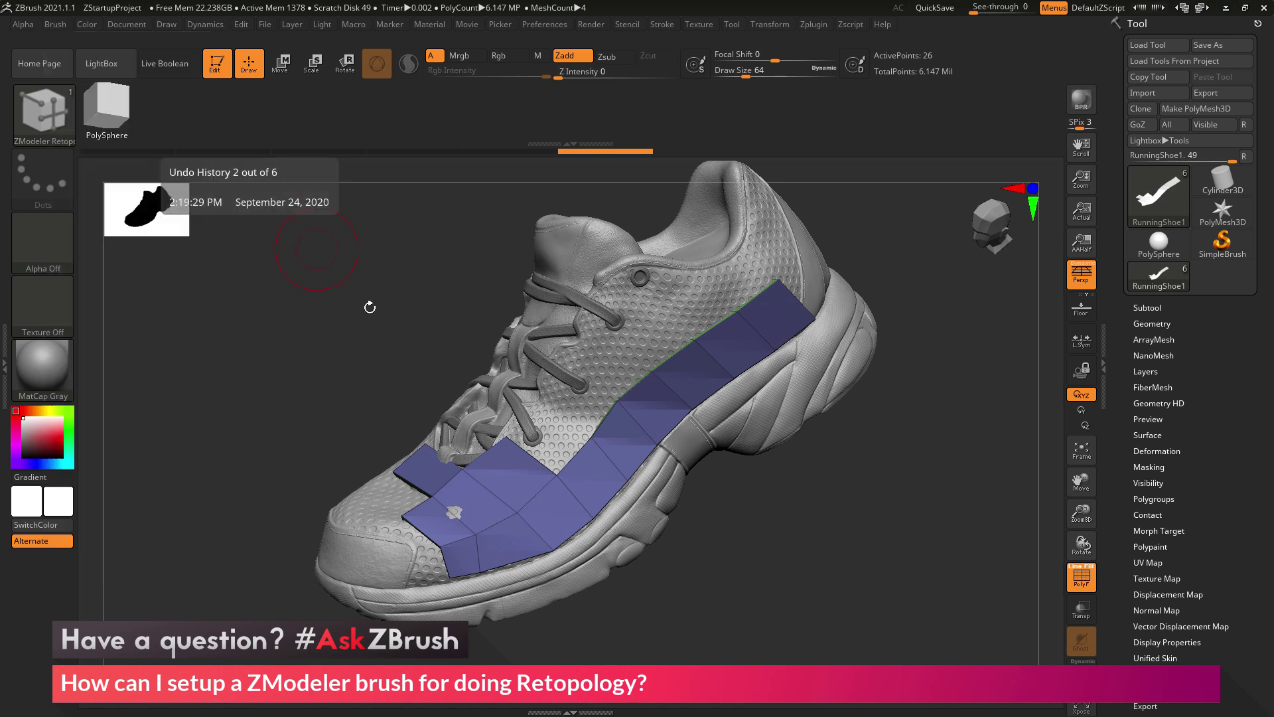
Extrude a new quad from the strip's front edge around the toe tip.
click(46, 126)
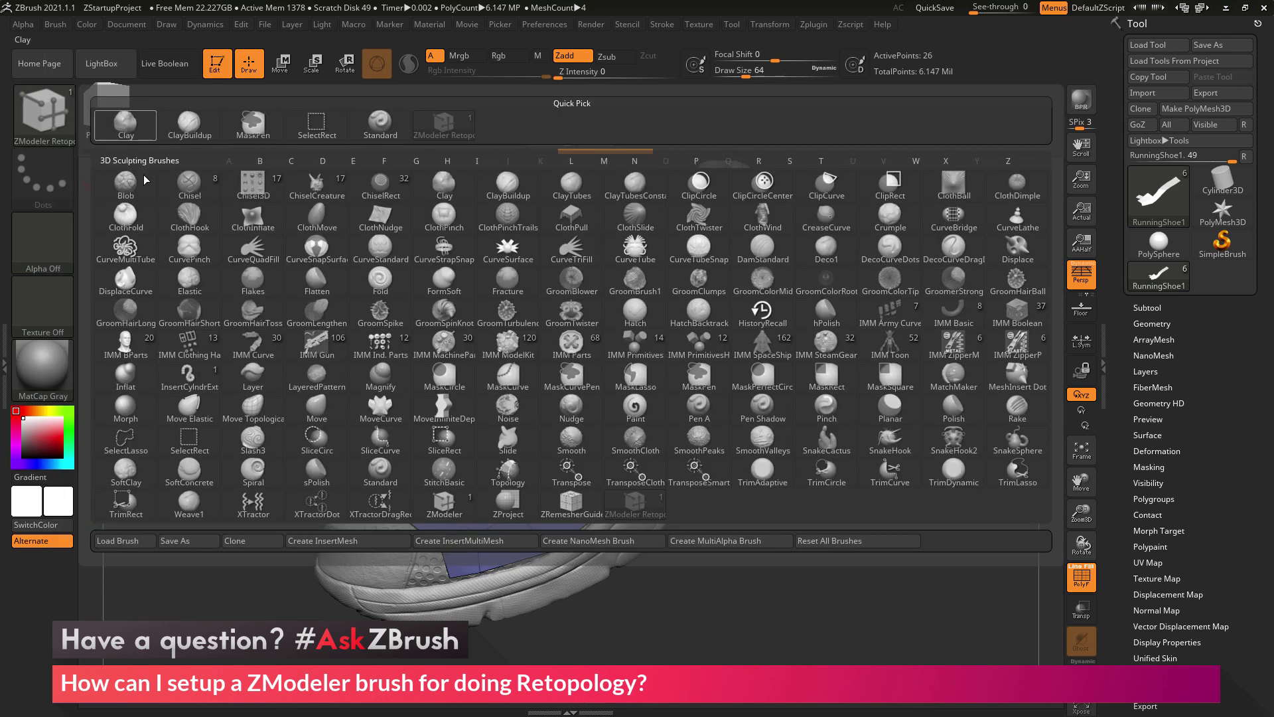
mouse_move(444, 505)
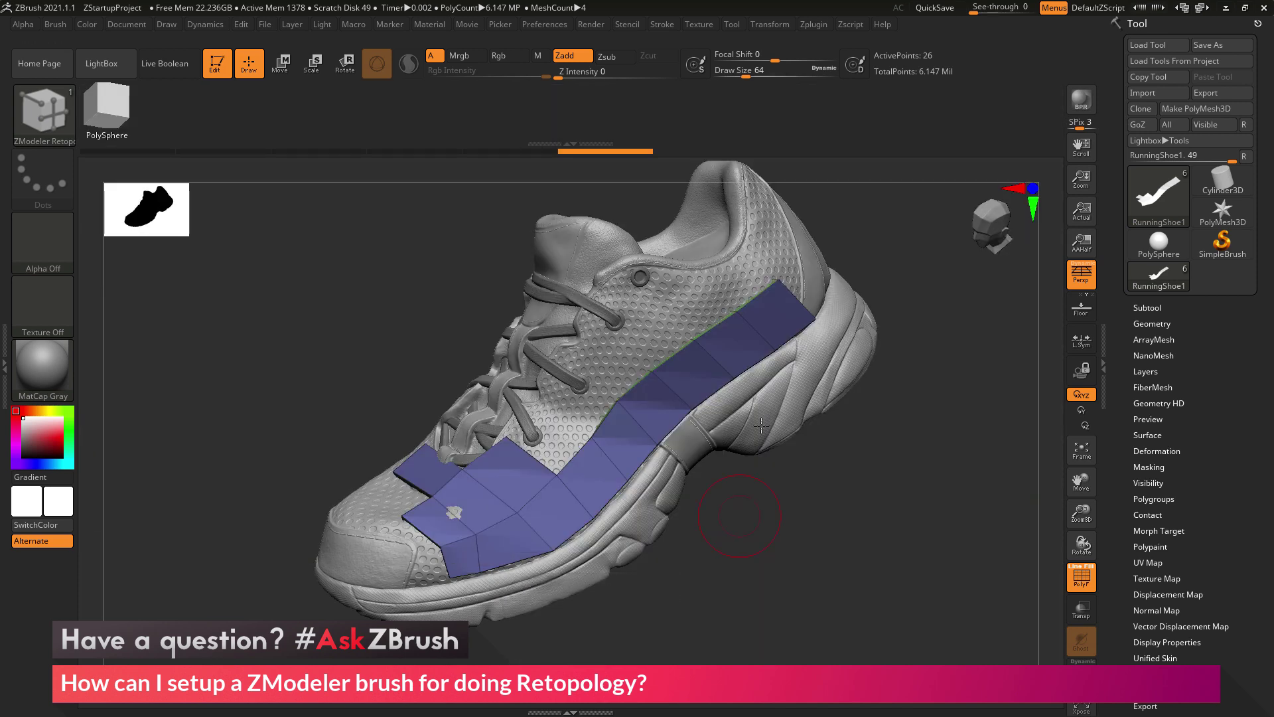
mouse_move(919, 424)
mouse_down()
mouse_move(918, 465)
mouse_move(937, 466)
mouse_move(905, 440)
mouse_up()
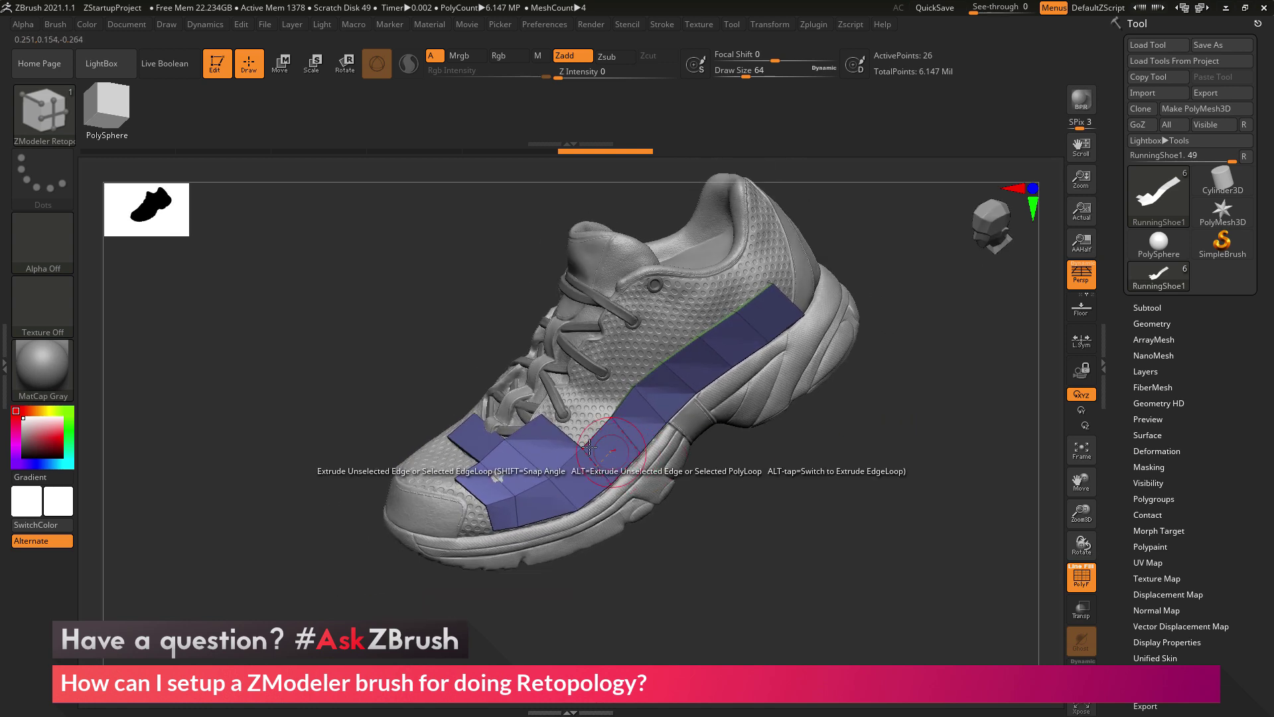
mouse_move(474, 502)
mouse_down()
mouse_move(442, 502)
mouse_move(491, 535)
mouse_move(458, 533)
mouse_up()
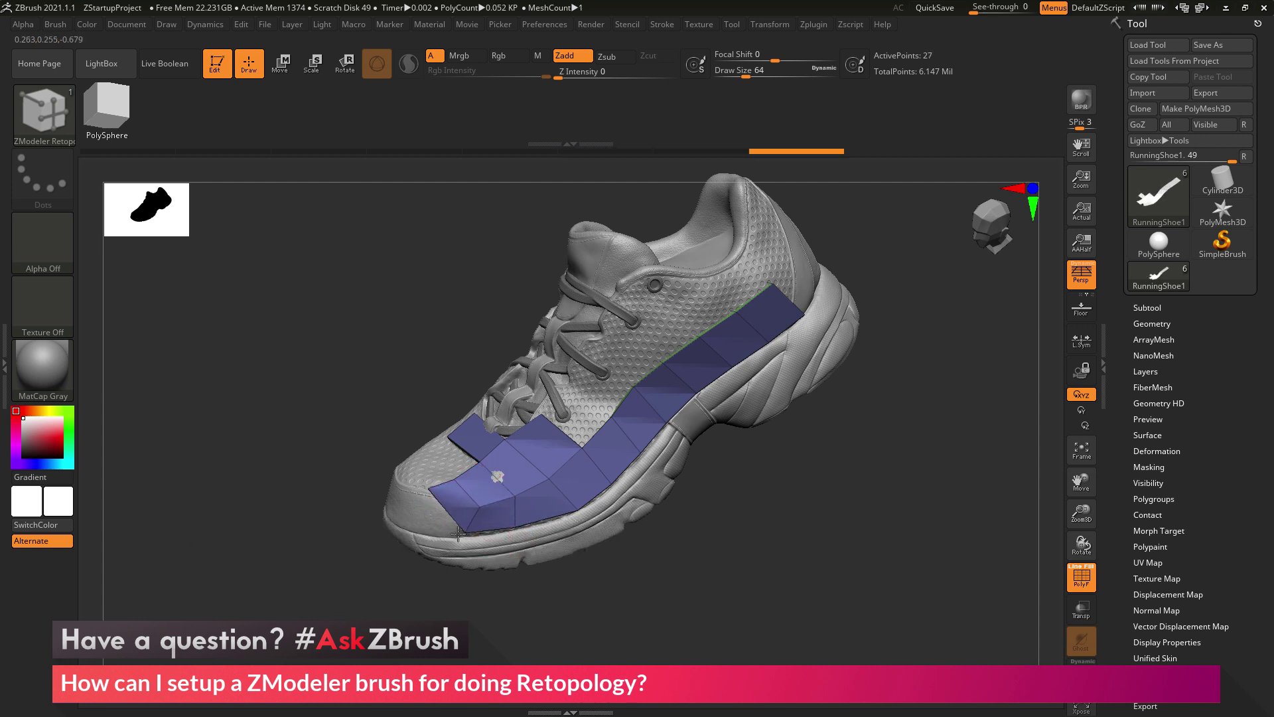